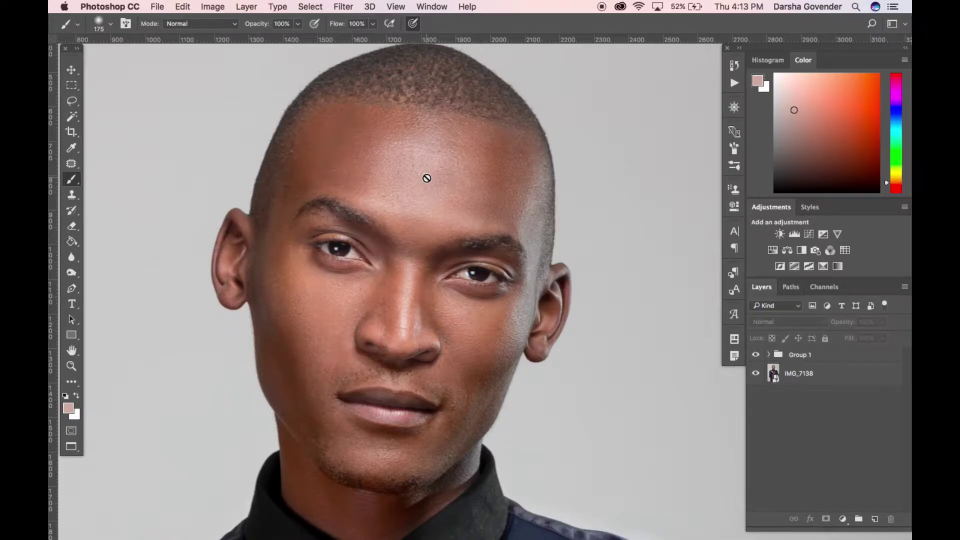
scroll(426, 178, up, 1)
scroll(427, 178, up, 3)
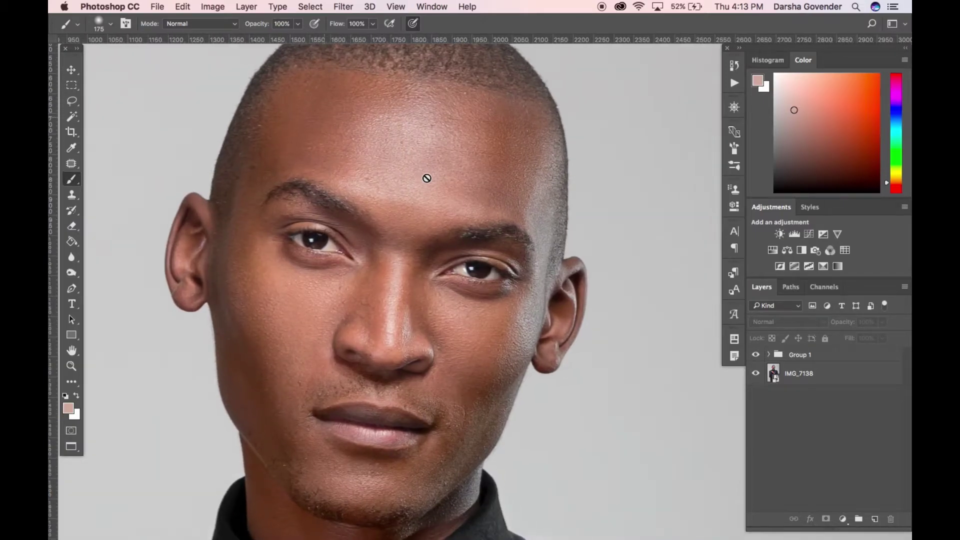
scroll(426, 178, down, 2)
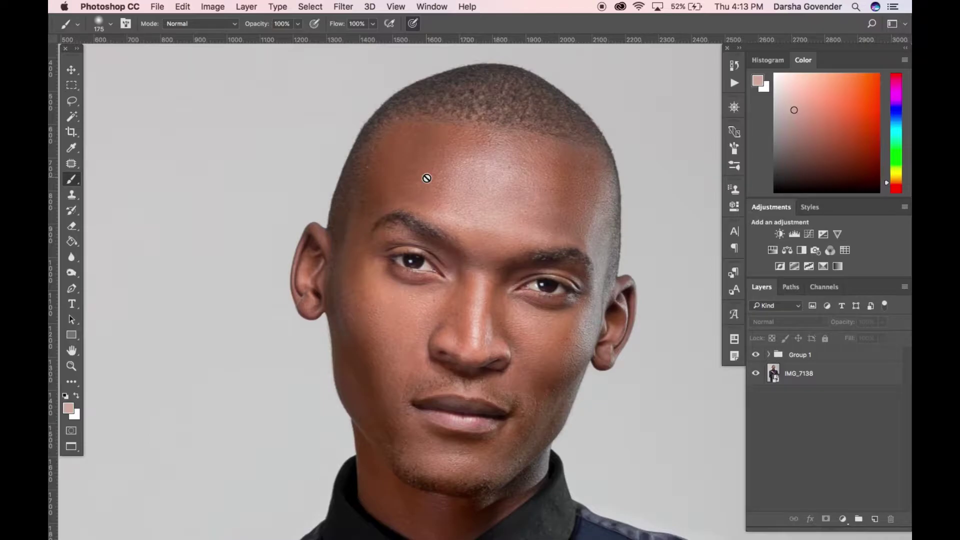
scroll(427, 178, up, 2)
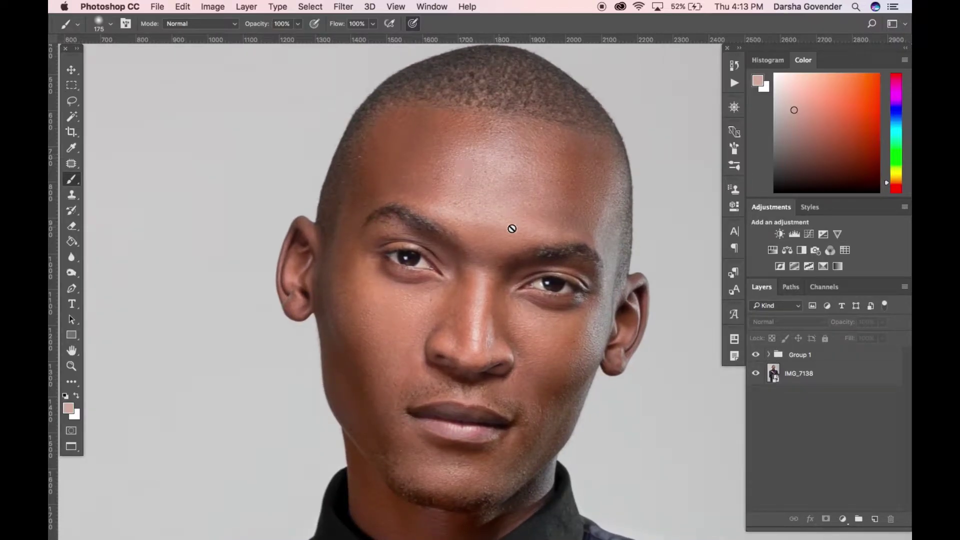
- Create a new layer above Group 1 and stamp all visible layers into it, checking it by toggling its visibility
click(72, 71)
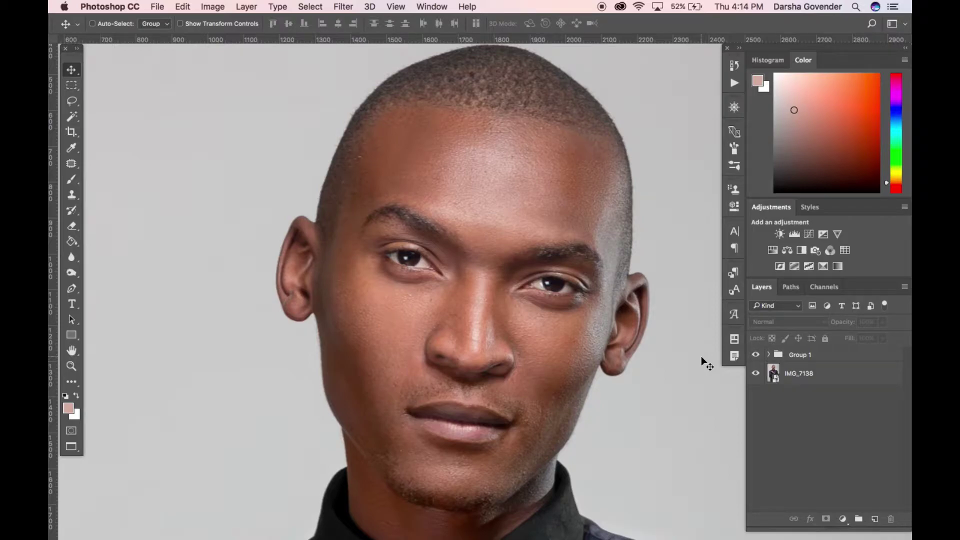
click(789, 360)
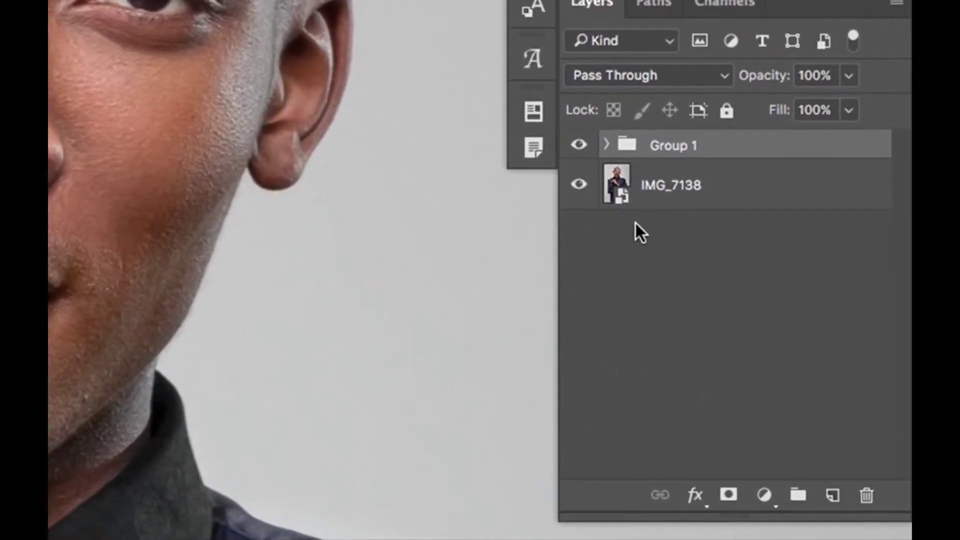
key(ctrl+alt+shift+n)
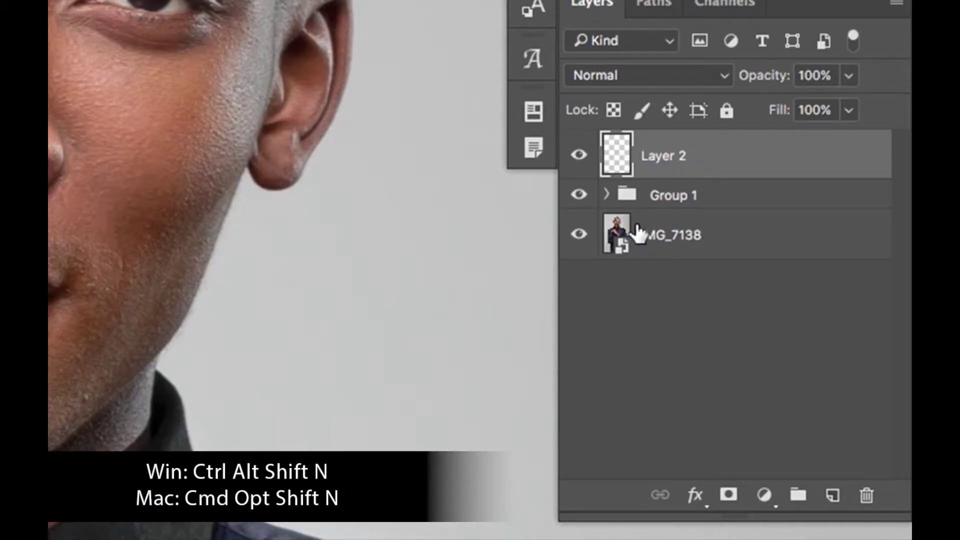
key(ctrl+alt+shift+e)
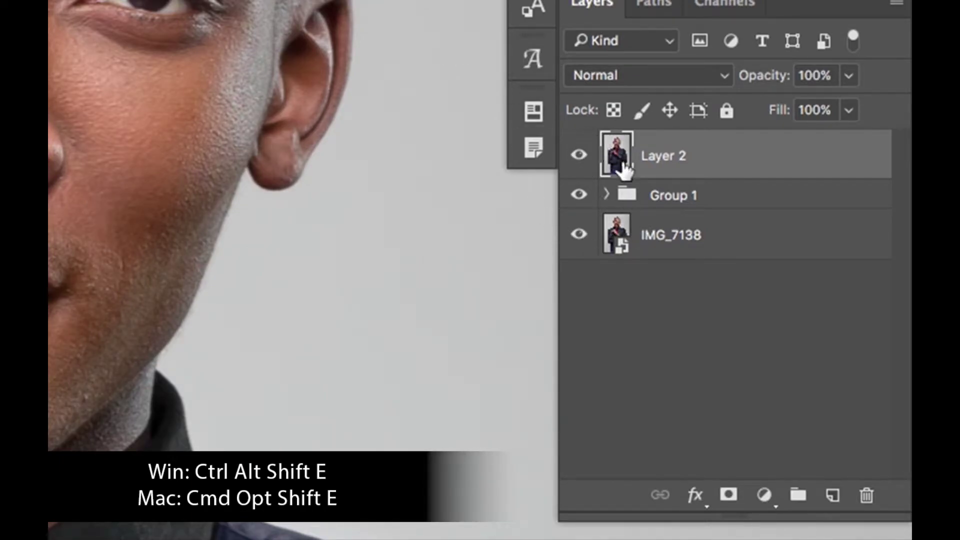
click(579, 156)
click(581, 158)
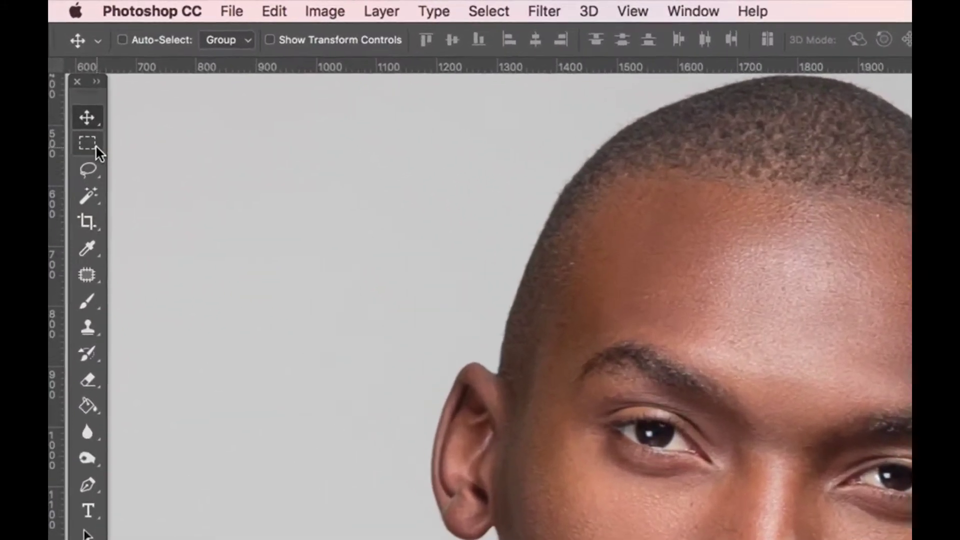
- Select a small square of cheek skin below the eye with the Rectangular Marquee, apply the Average blur, and deselect
click(89, 145)
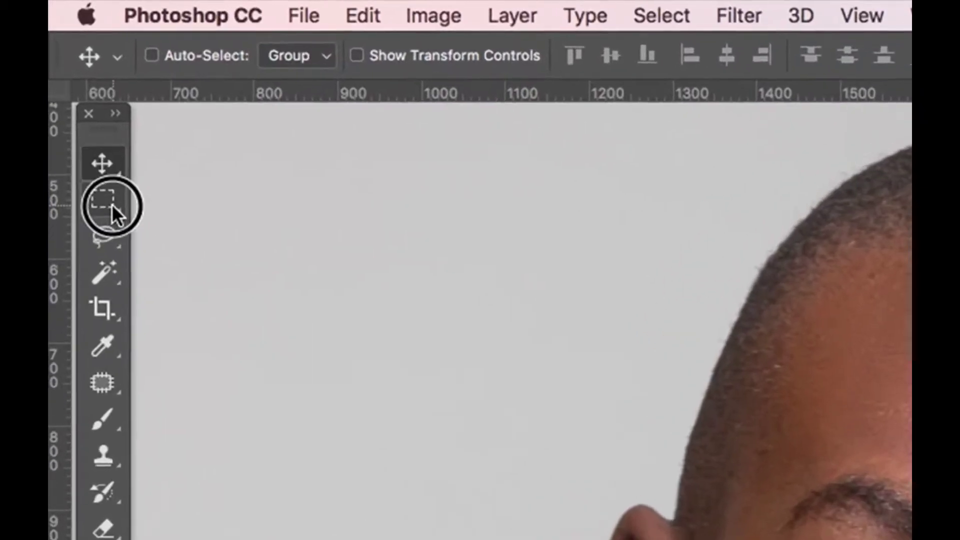
click(90, 149)
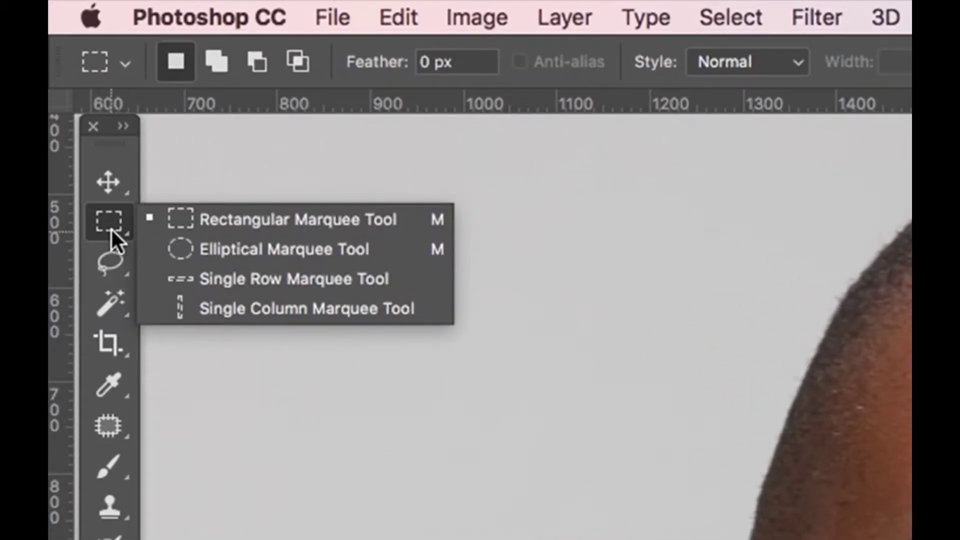
click(247, 224)
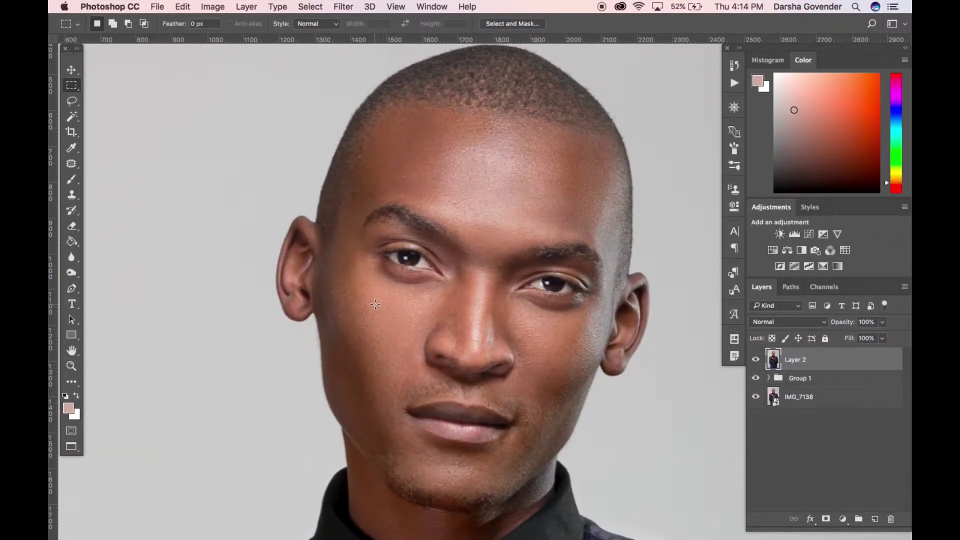
drag(369, 303, 403, 333)
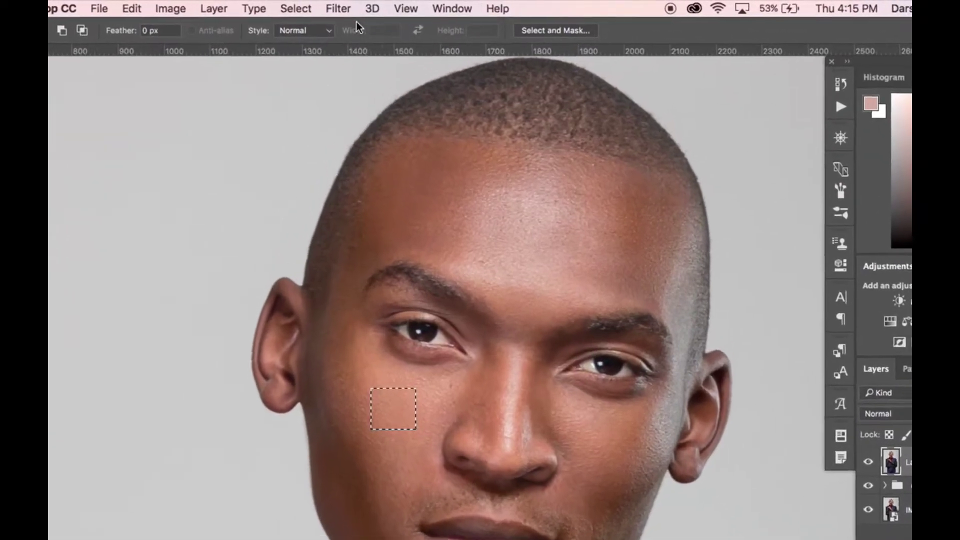
click(338, 8)
mouse_move(368, 192)
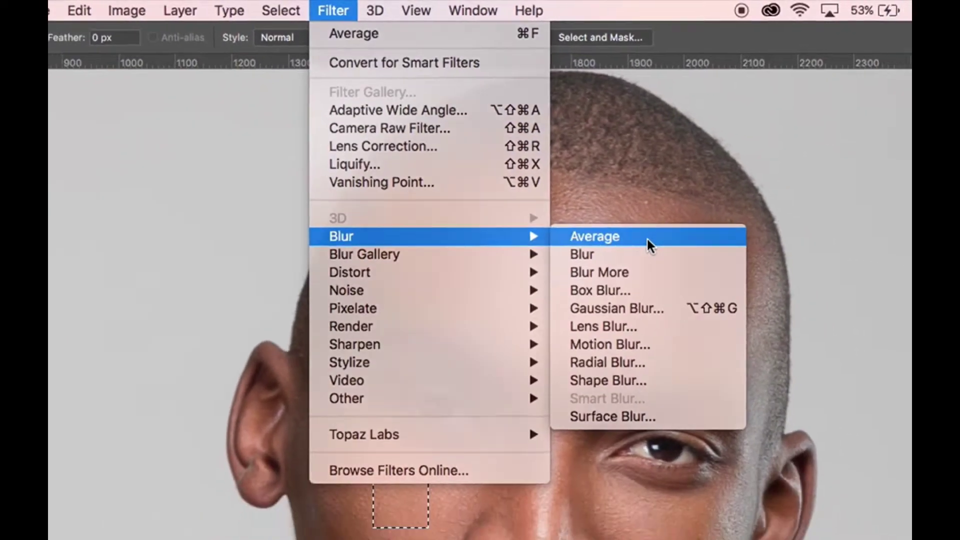
click(692, 277)
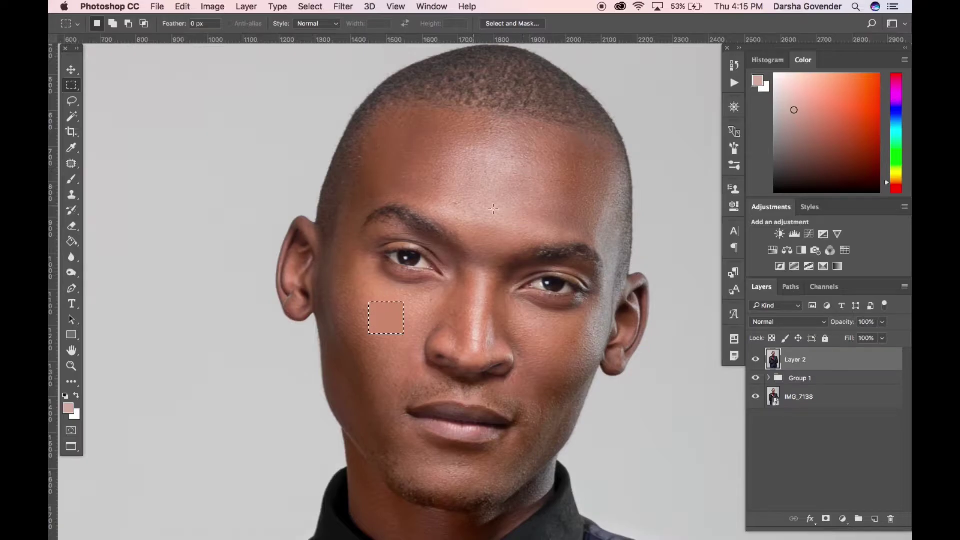
key(alt+BackSpace)
key(super+d)
- Marquee a small square on the forehead highlight, apply the Average blur to it, and deselect
drag(485, 168, 514, 199)
click(344, 7)
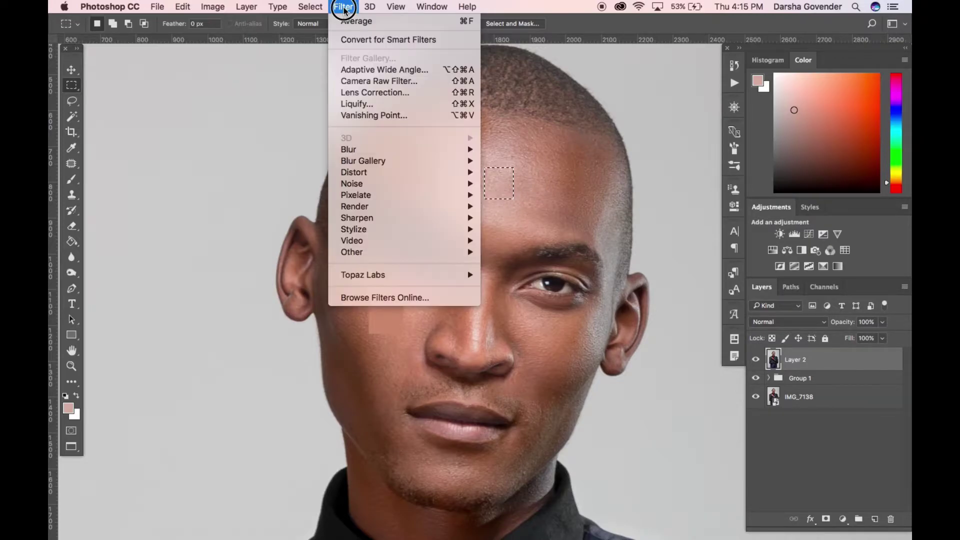
mouse_move(370, 151)
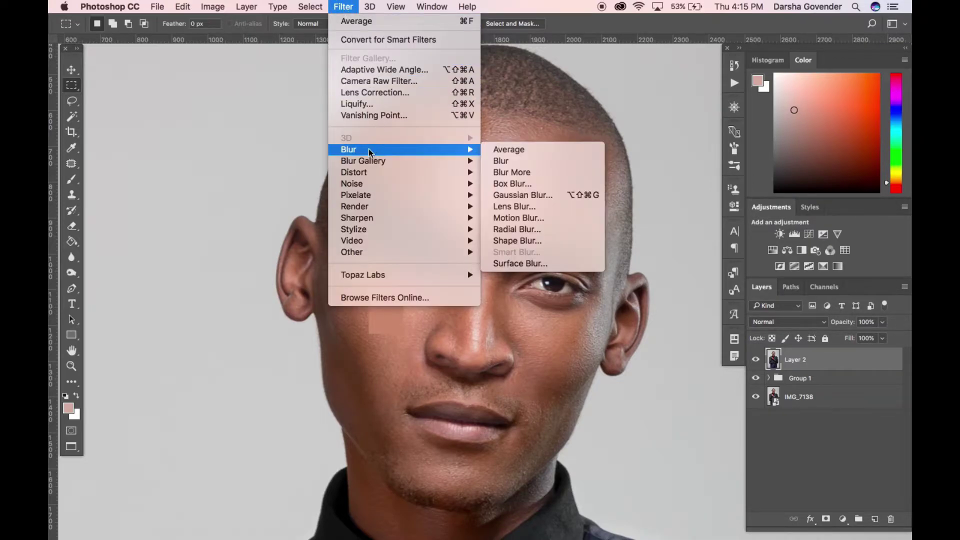
click(544, 150)
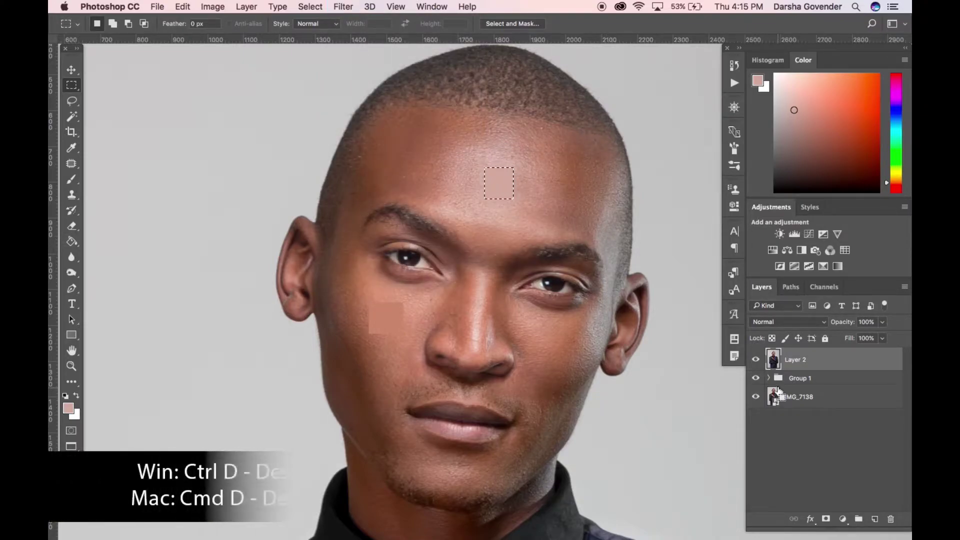
key(super+d)
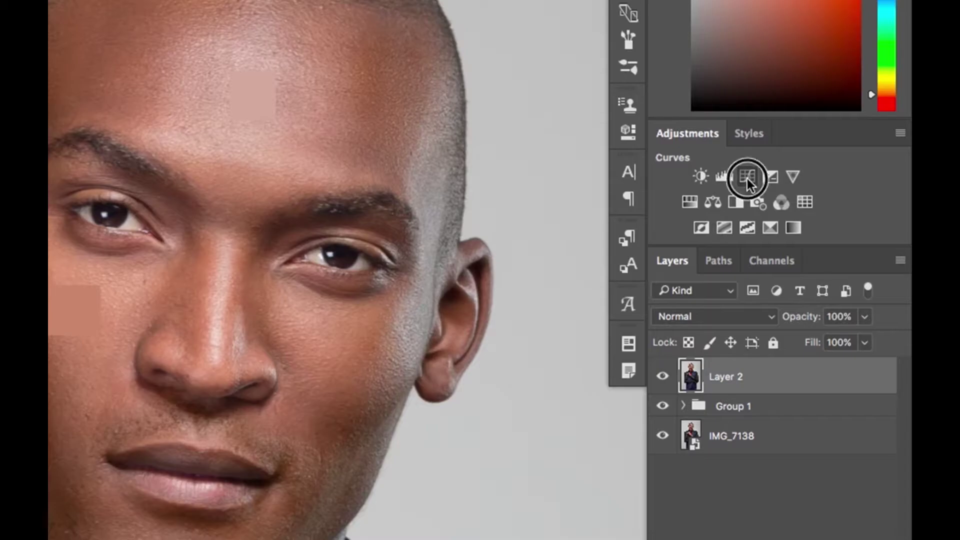
- Add a Curves adjustment layer with its mask inverted to black, and paint white on the mask over the forehead highlight
click(801, 226)
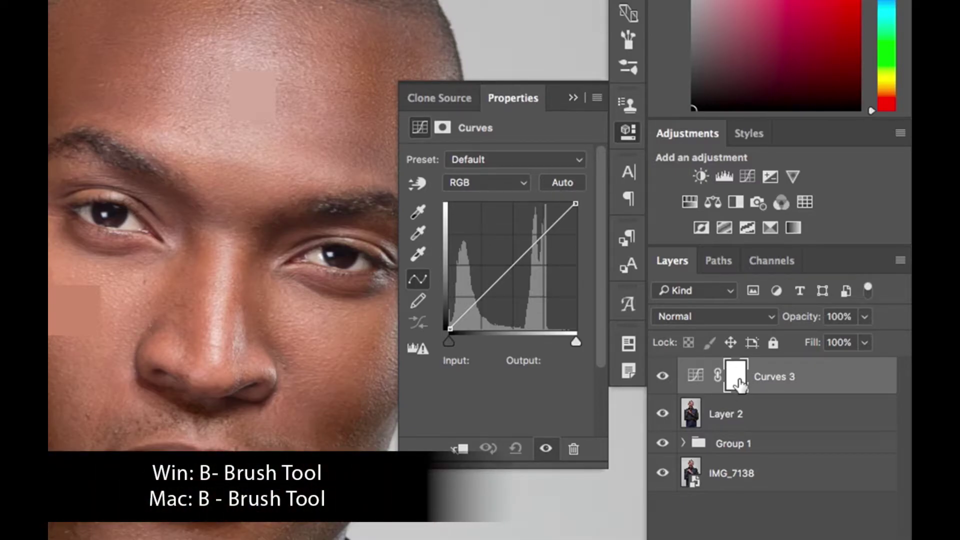
key(ctrl+i)
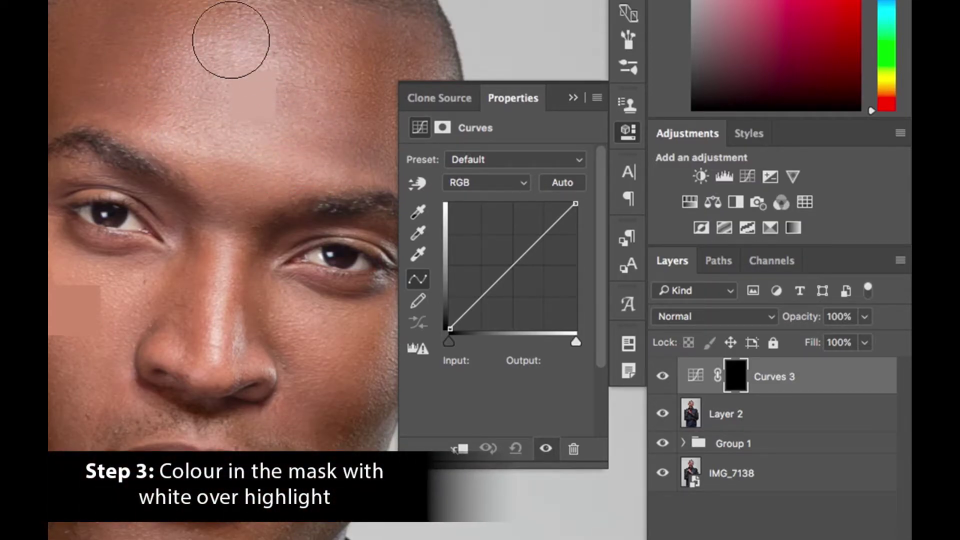
mouse_move(218, 114)
mouse_down()
mouse_move(260, 142)
mouse_move(332, 158)
mouse_move(275, 147)
mouse_up()
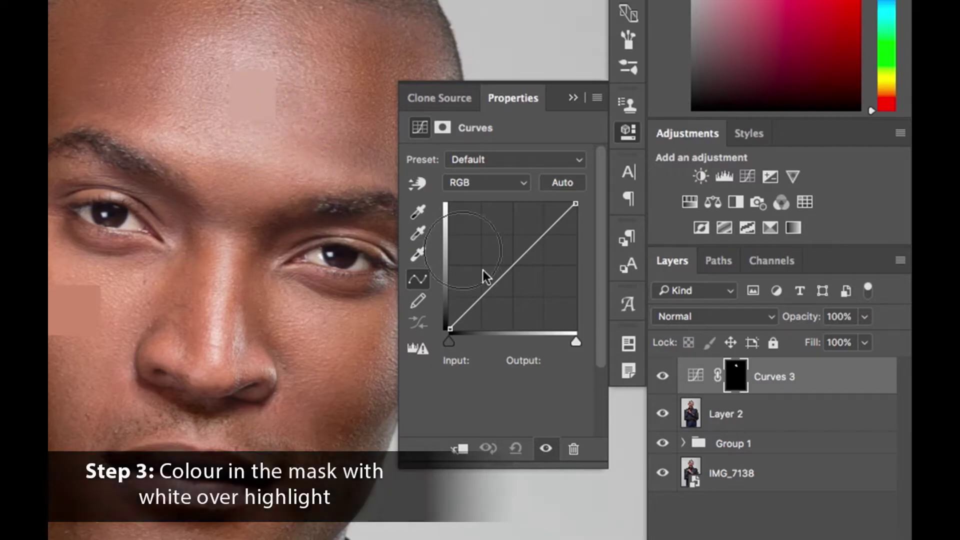
- Set the Curves target highlight colour by sampling the blurred cheek patch, without saving the new target colours as defaults
click(696, 380)
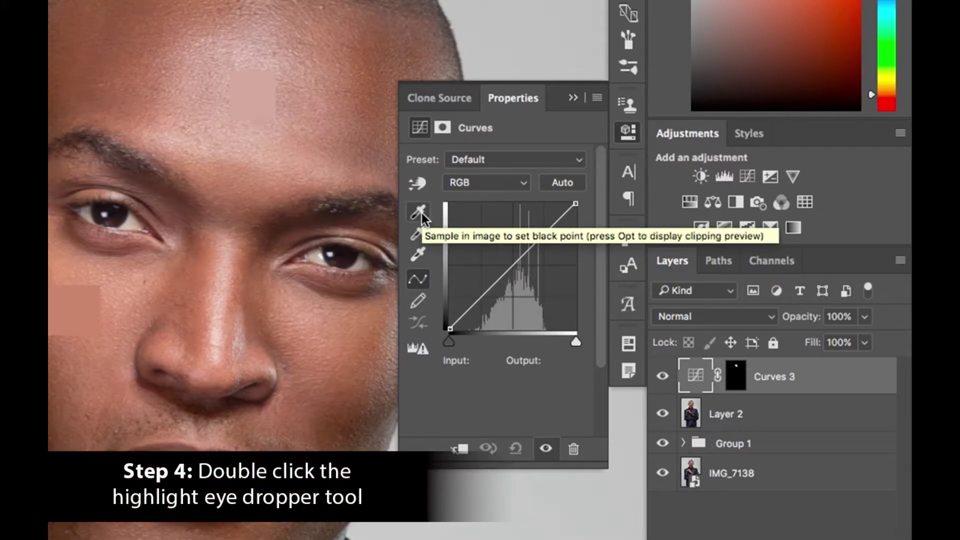
double_click(419, 254)
drag(497, 23, 538, 36)
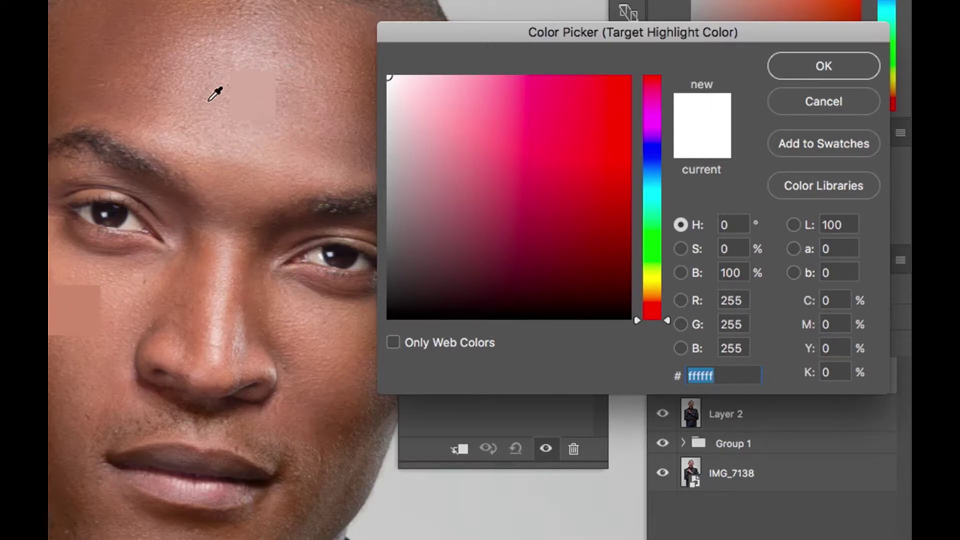
click(70, 315)
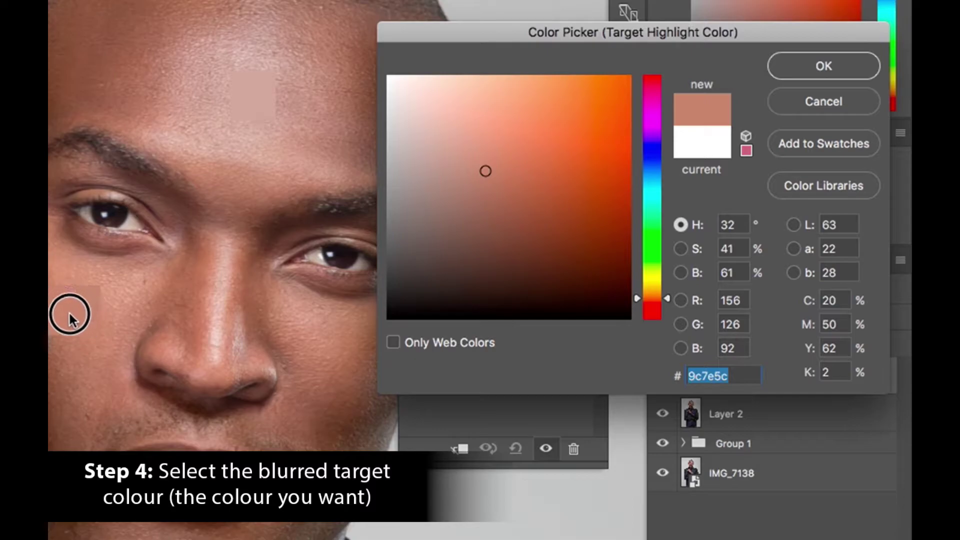
mouse_move(112, 290)
mouse_down()
mouse_move(86, 272)
mouse_move(49, 270)
mouse_move(62, 265)
mouse_move(55, 255)
mouse_move(119, 280)
mouse_move(50, 273)
mouse_move(47, 253)
mouse_move(37, 260)
mouse_move(81, 302)
mouse_move(114, 300)
mouse_up()
click(125, 293)
click(76, 310)
click(75, 310)
click(75, 311)
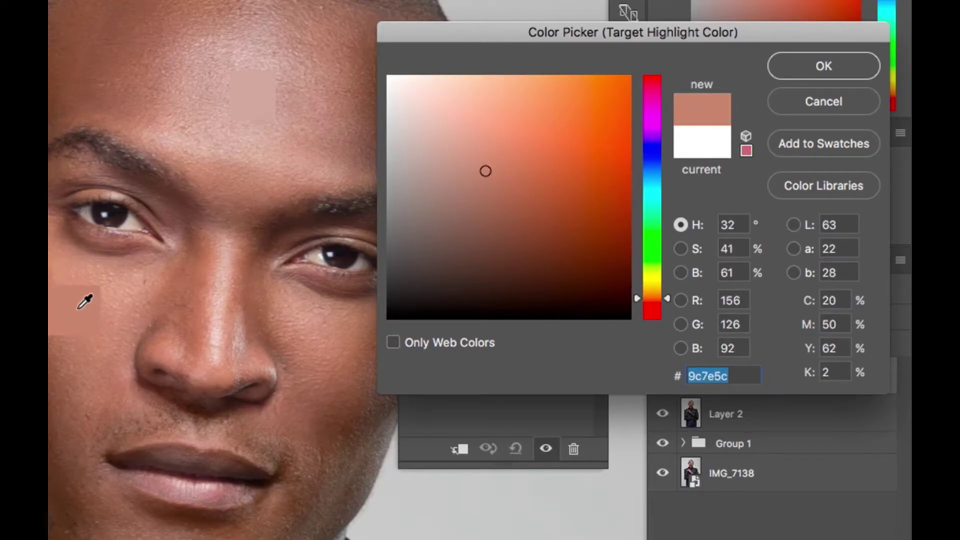
click(803, 73)
click(612, 340)
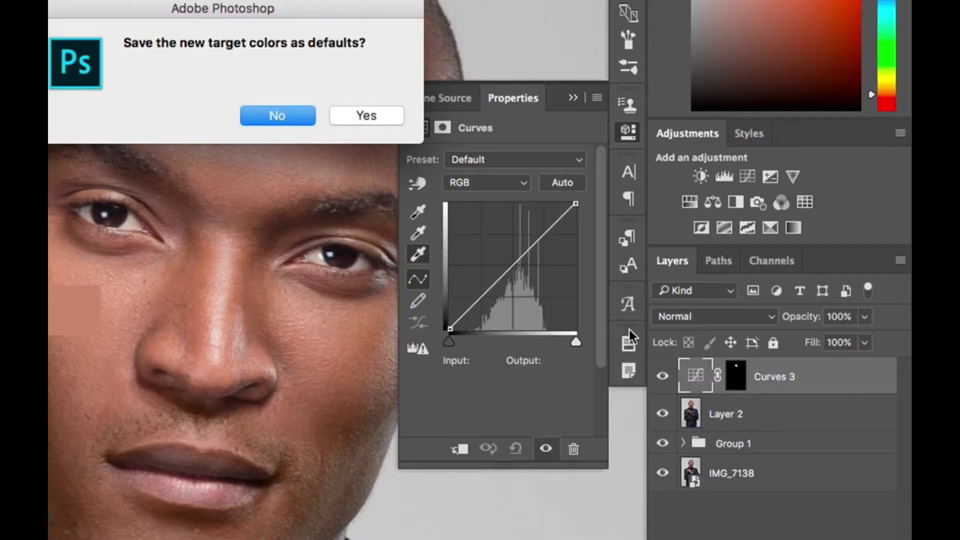
click(264, 116)
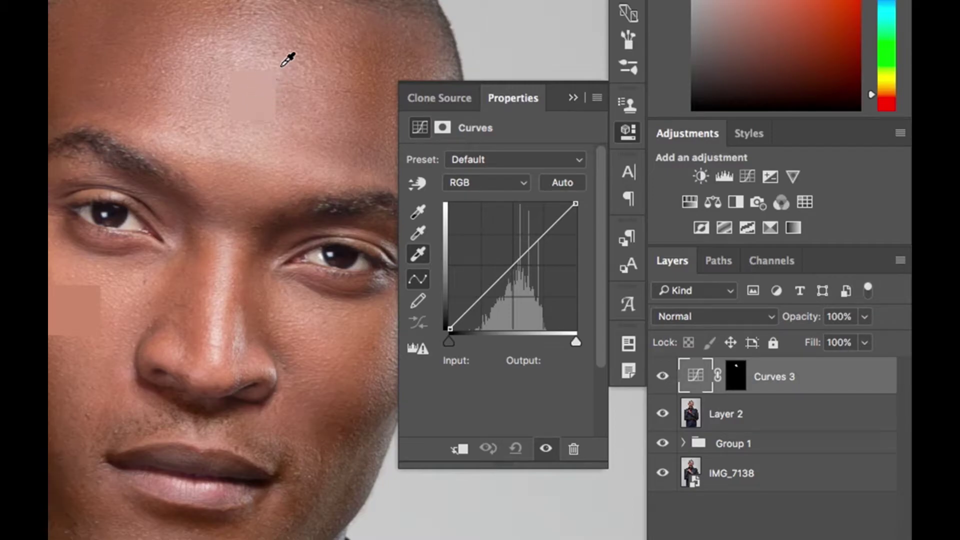
- Set the curve's white point by sampling the blurred forehead patch, comparing the result by undoing and redoing it
mouse_move(270, 54)
mouse_down()
mouse_move(234, 48)
mouse_move(212, 104)
mouse_move(240, 150)
mouse_move(281, 144)
mouse_move(300, 122)
mouse_move(407, 137)
mouse_move(556, 134)
mouse_up()
click(304, 53)
mouse_move(270, 71)
mouse_down()
mouse_move(285, 71)
mouse_move(253, 47)
mouse_move(201, 74)
mouse_move(215, 131)
mouse_move(296, 103)
mouse_move(287, 55)
mouse_move(265, 86)
mouse_up()
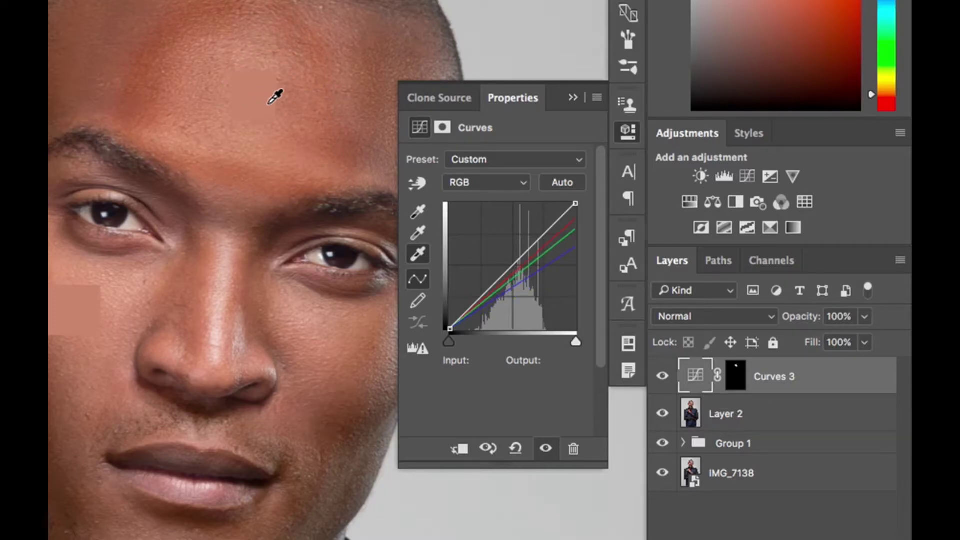
key(ctrl+z)
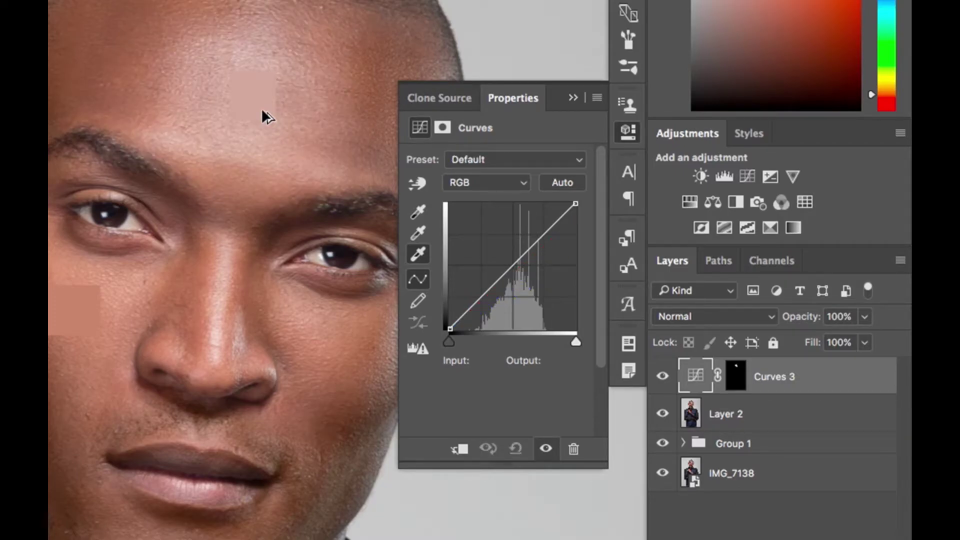
key(ctrl+z)
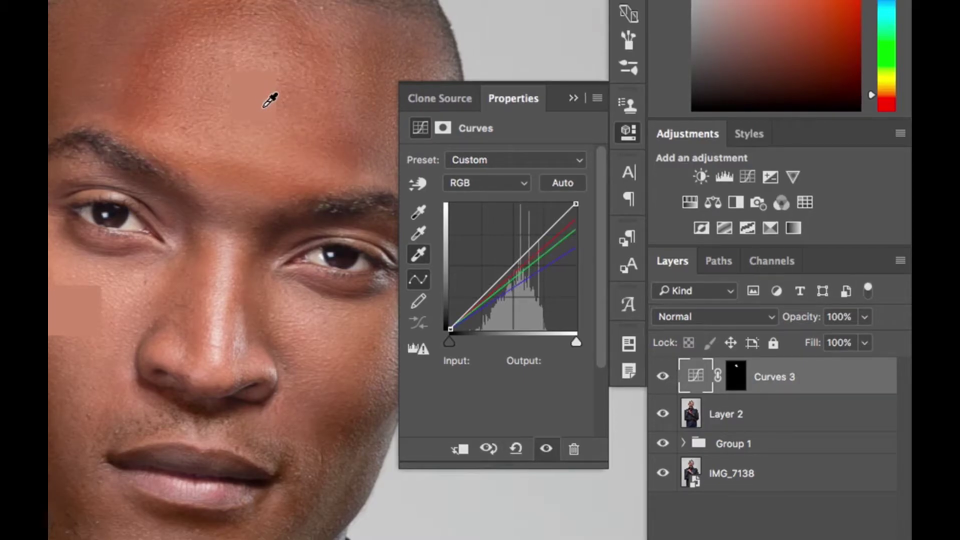
- Try other forehead areas as the white point sample and return to the blurred forehead patch
drag(262, 94, 196, 100)
drag(259, 42, 298, 43)
click(217, 69)
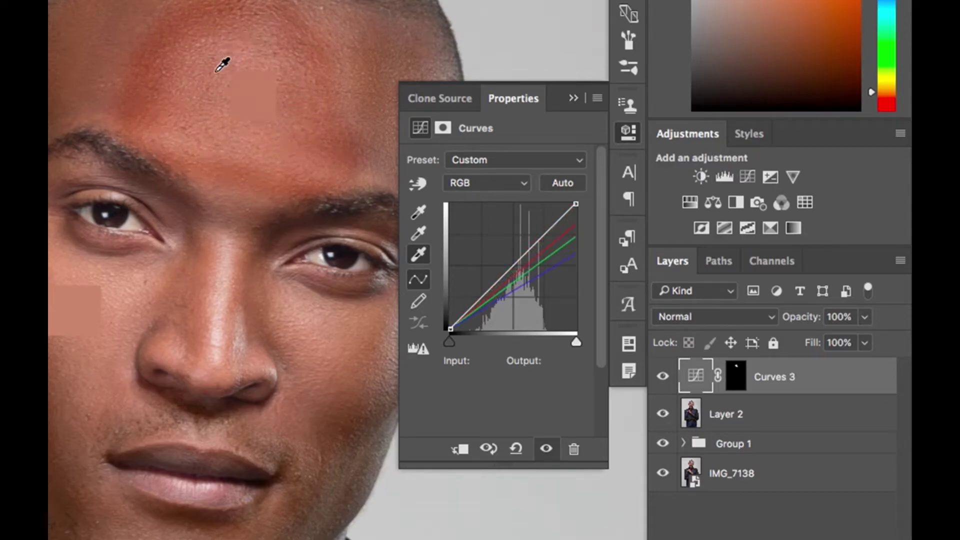
drag(215, 71, 253, 100)
click(257, 98)
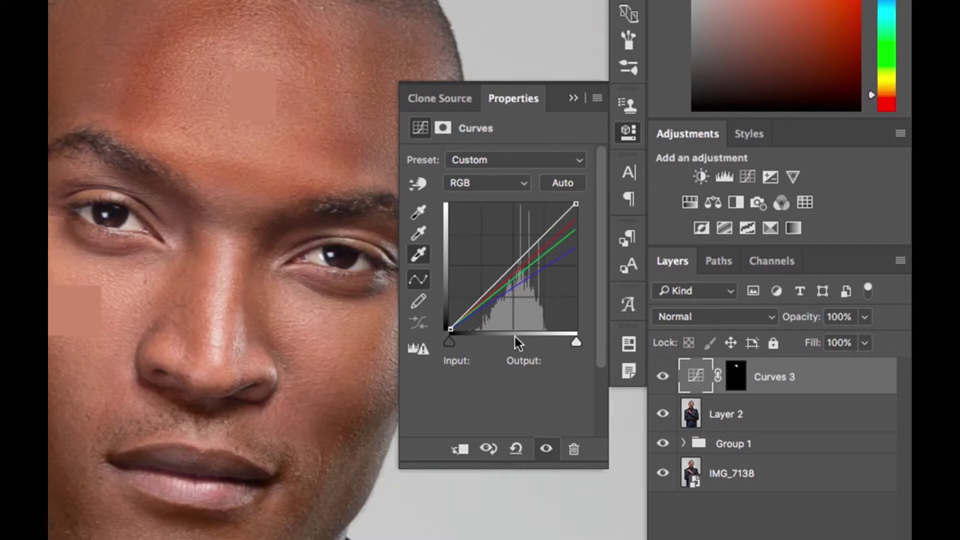
- Select the Curves 3 mask and toggle the layer's visibility to compare the forehead before and after the correction
click(735, 376)
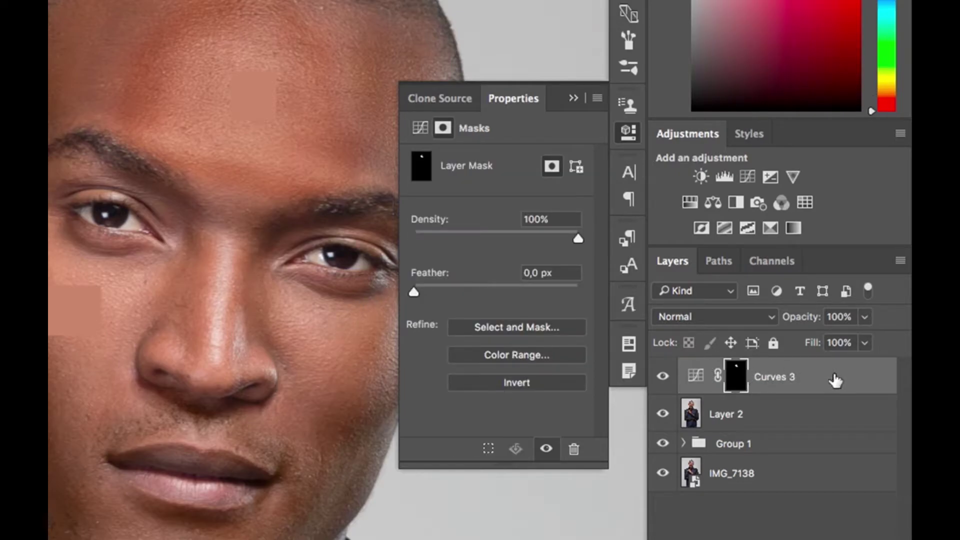
click(663, 376)
click(662, 376)
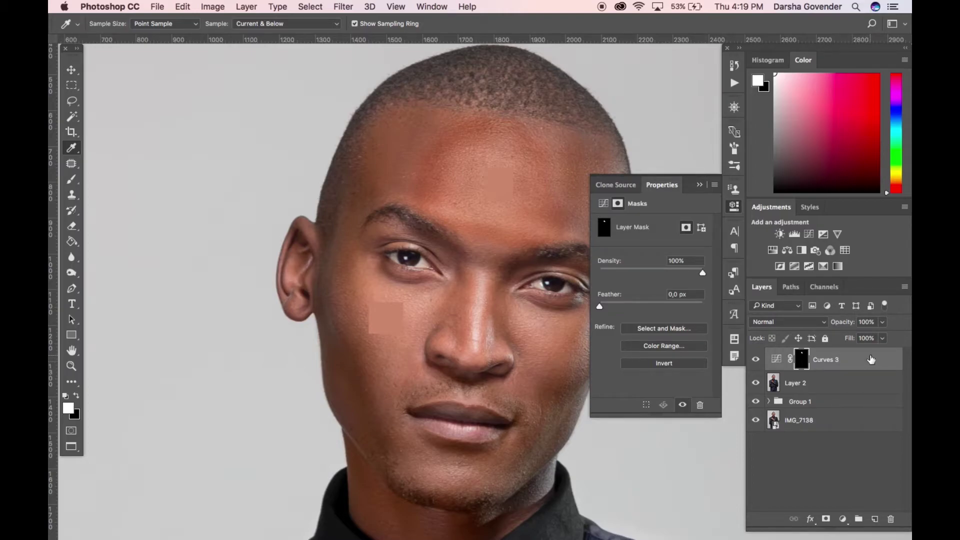
- Restrict the Curves 3 layer with Blend If Gray, splitting the Underlying Layer's black slider to 102 / 172
double_click(875, 362)
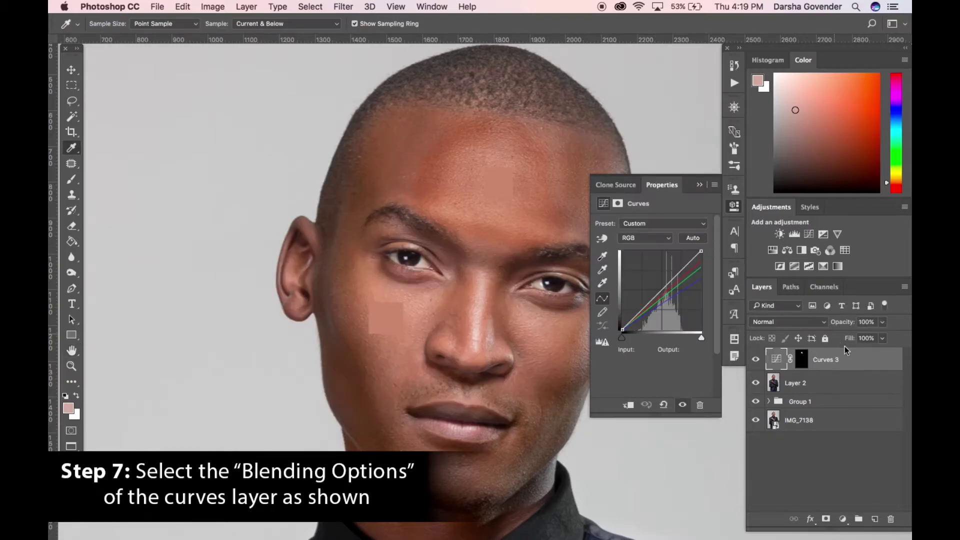
right_click(867, 362)
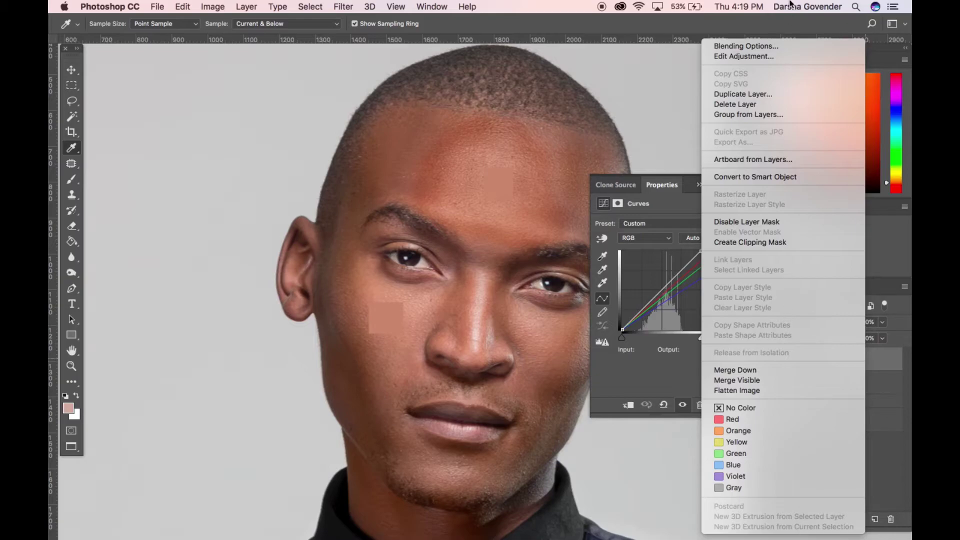
click(760, 46)
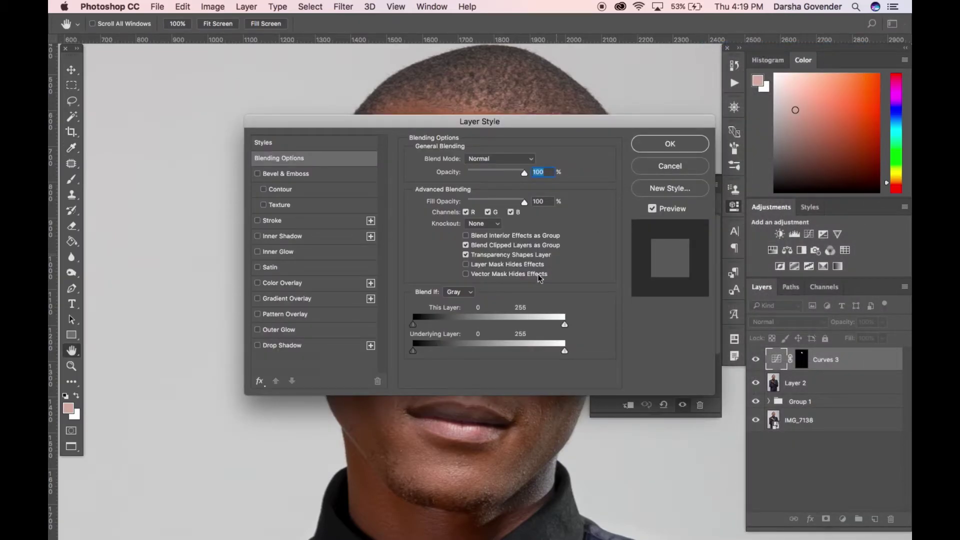
drag(548, 129, 585, 185)
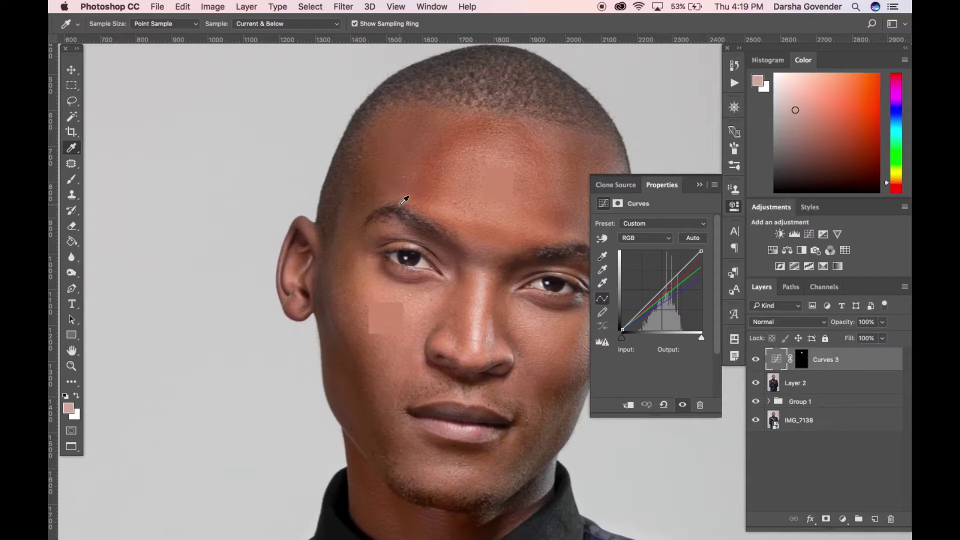
scroll(404, 200, down, 5)
scroll(404, 200, up, 3)
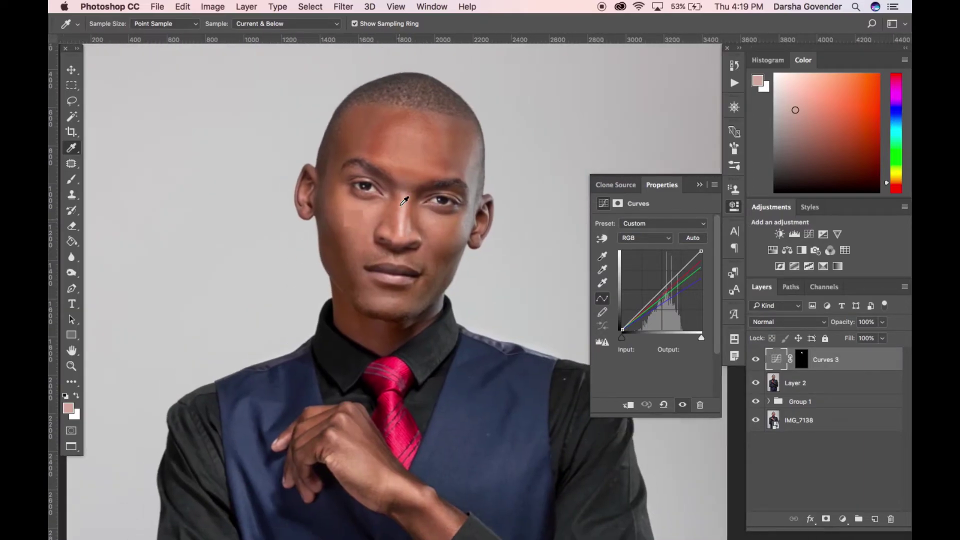
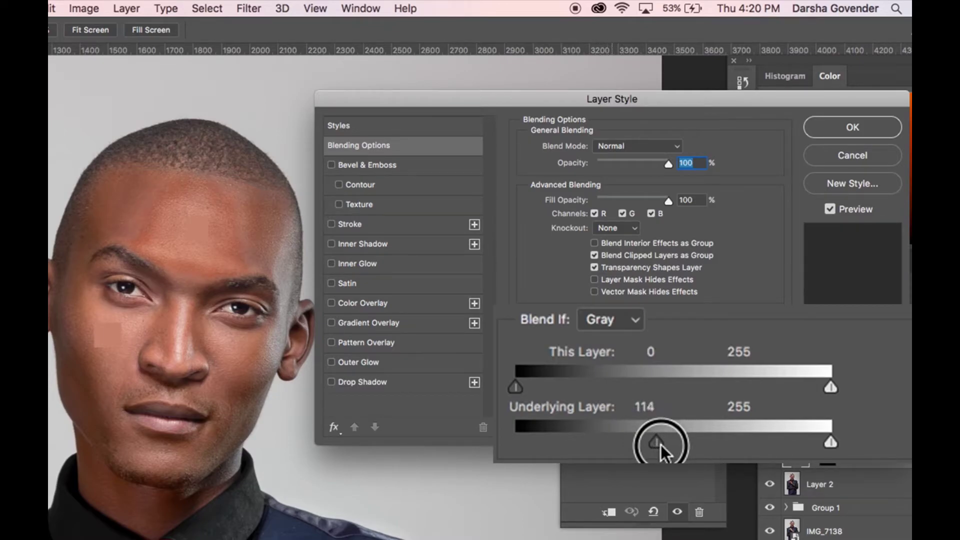
drag(661, 445, 731, 426)
mouse_move(650, 442)
mouse_down()
mouse_move(680, 438)
mouse_move(667, 438)
mouse_up()
mouse_move(729, 439)
mouse_down()
mouse_move(704, 441)
mouse_move(731, 438)
mouse_up()
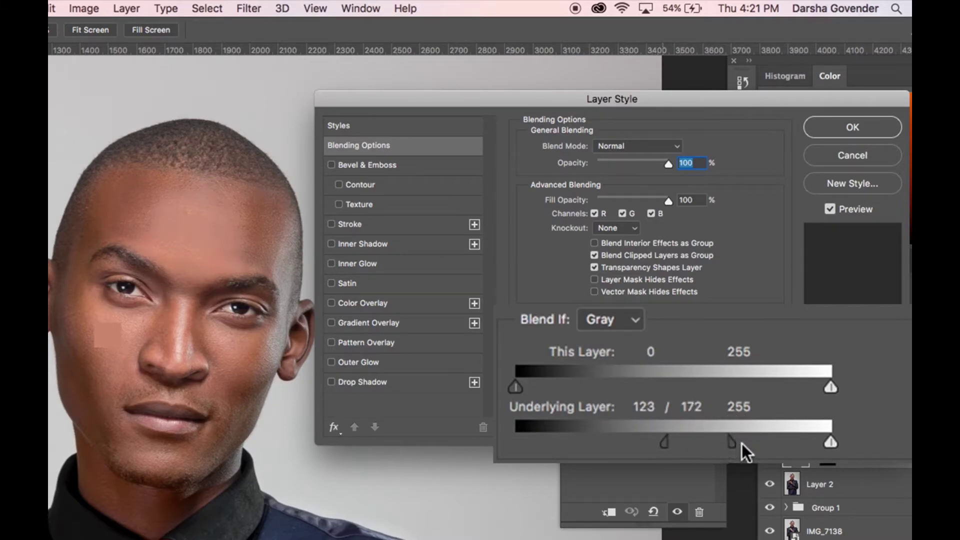
drag(670, 443, 640, 445)
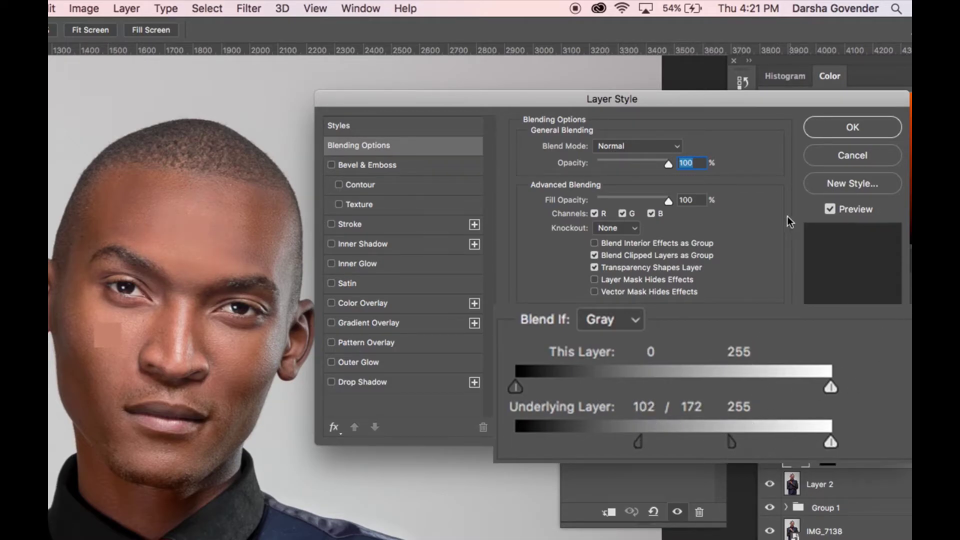
click(827, 129)
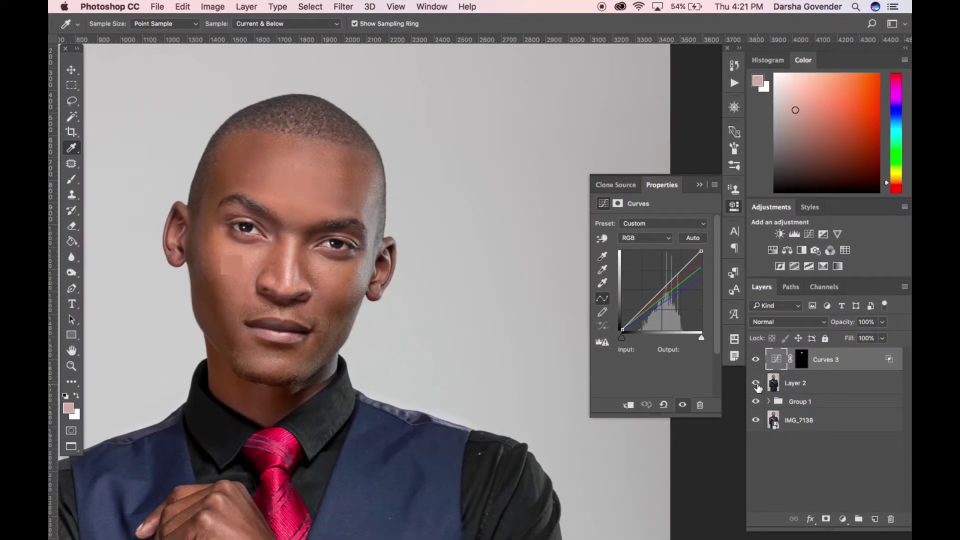
- Hide and delete Layer 2, which holds the blurred skin sample patches
click(756, 384)
click(800, 386)
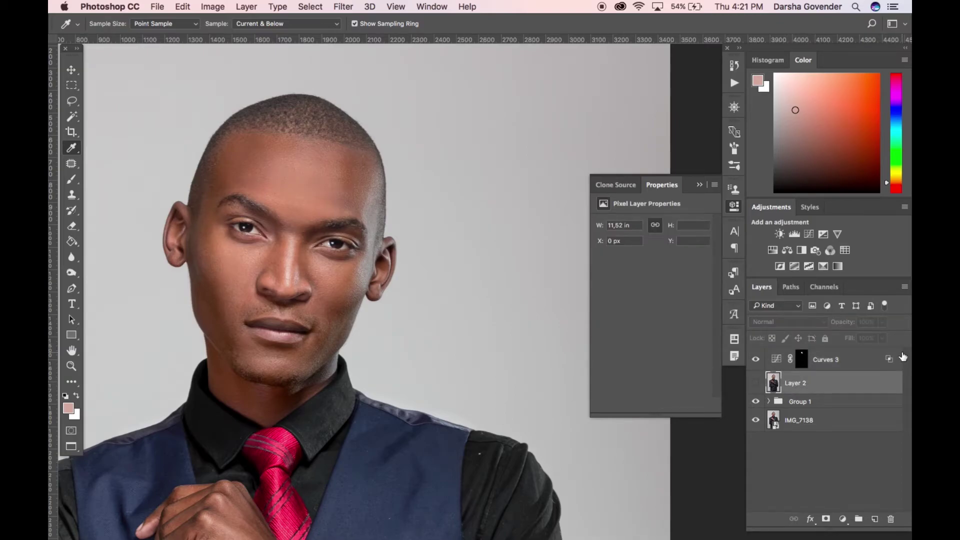
key(Delete)
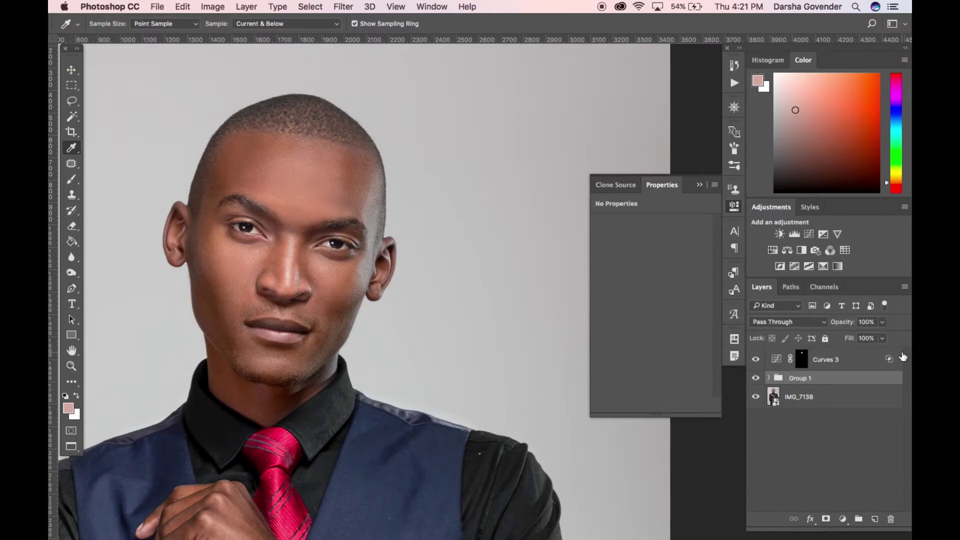
- Brighten the Curves 3 adjustment slightly by adding an RGB curve point at input 157, output 169
scroll(410, 256, up, 3)
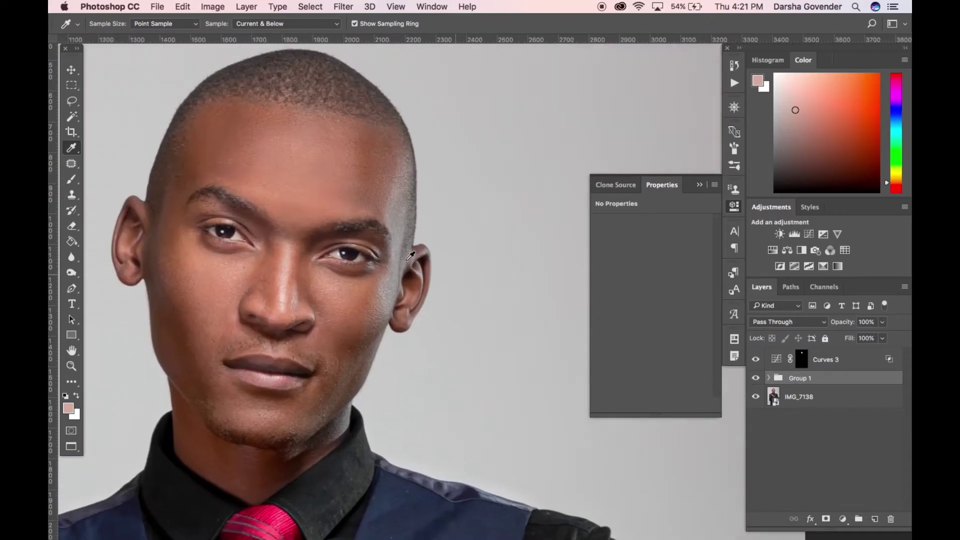
scroll(410, 255, left, 5)
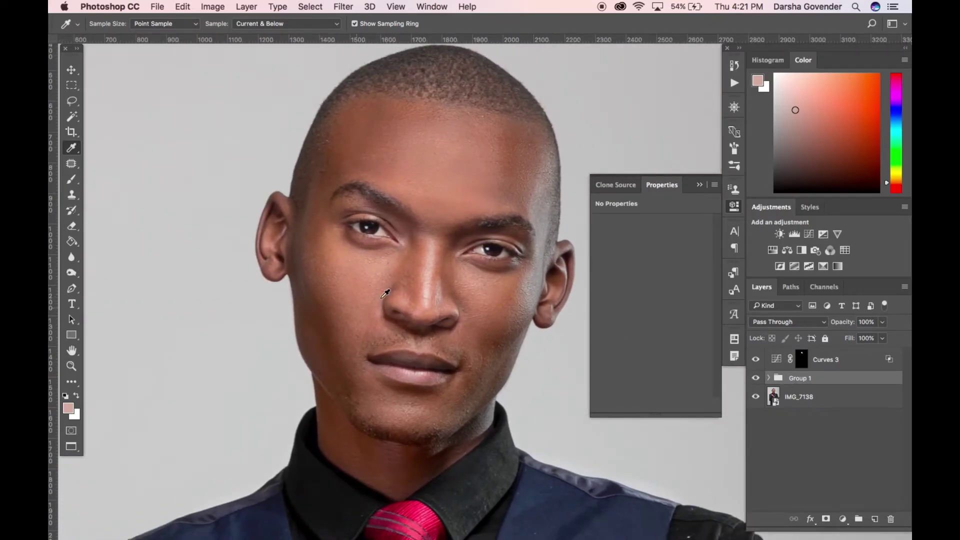
scroll(347, 247, up, 2)
scroll(347, 247, up, 4)
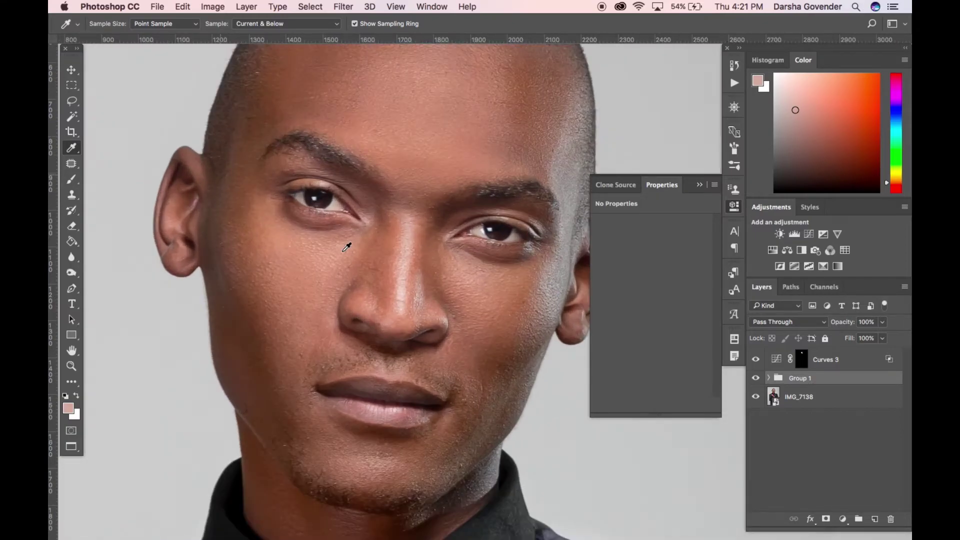
scroll(346, 247, down, 3)
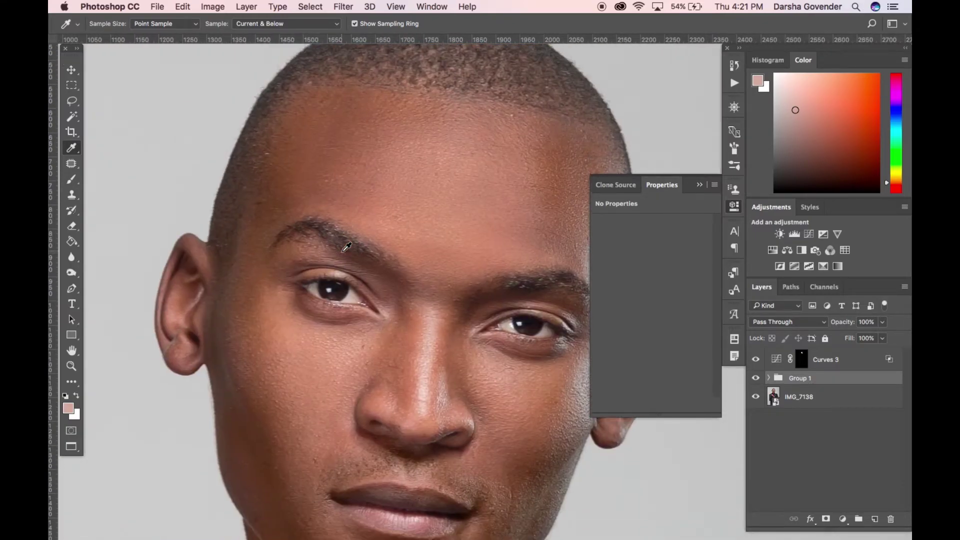
scroll(330, 271, down, 4)
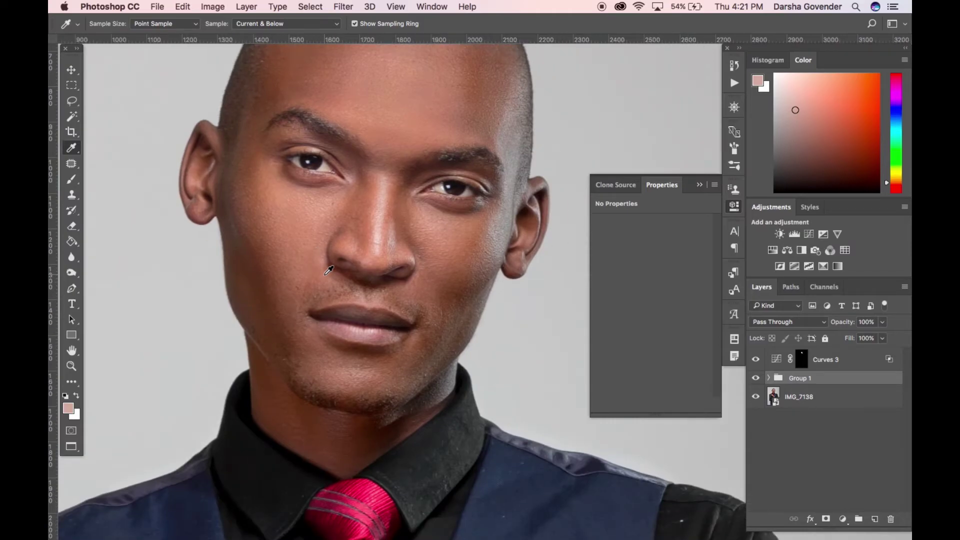
click(788, 367)
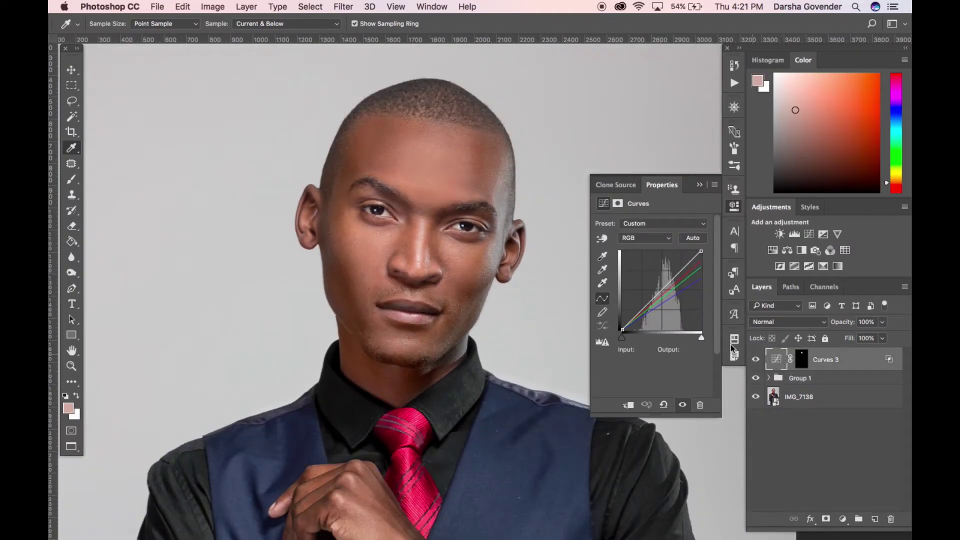
mouse_move(664, 291)
mouse_down()
mouse_move(674, 269)
mouse_move(634, 311)
mouse_move(651, 270)
mouse_move(660, 284)
mouse_move(668, 276)
mouse_move(664, 289)
mouse_move(670, 273)
mouse_move(671, 283)
mouse_up()
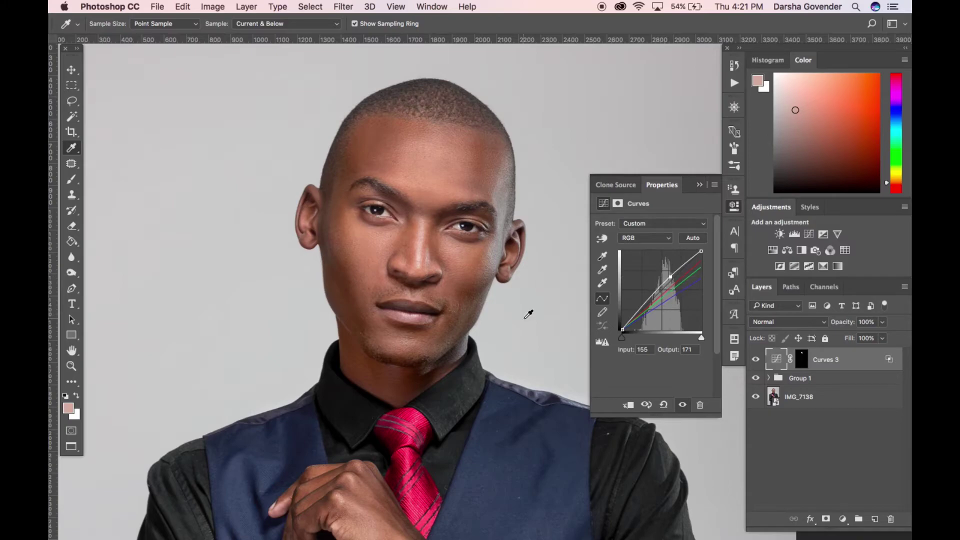
scroll(525, 312, up, 3)
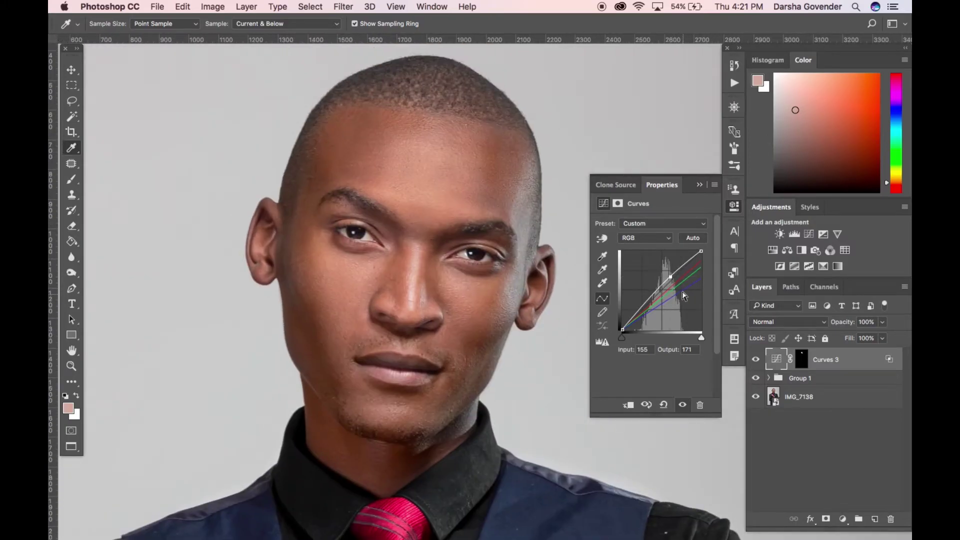
drag(671, 278, 671, 279)
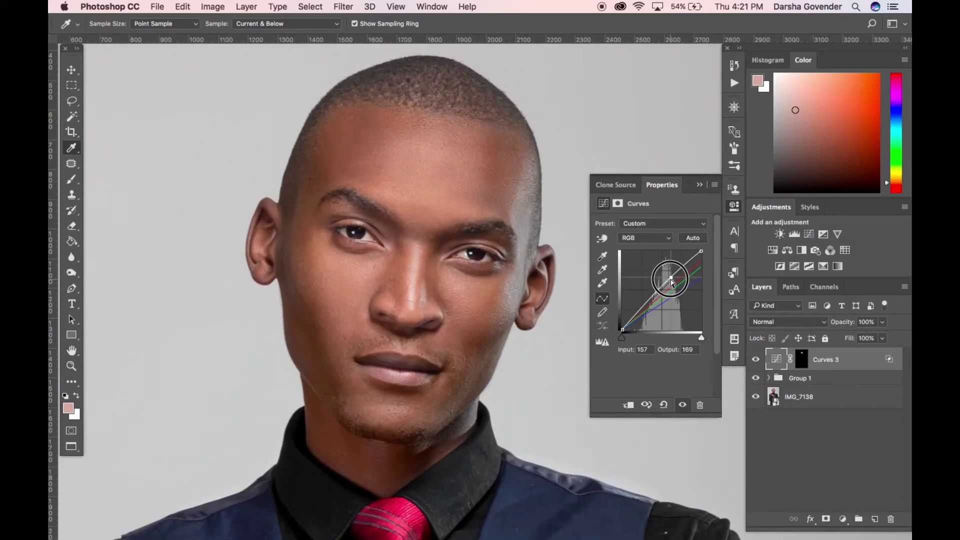
- Toggle the Curves 3 layer's visibility to compare the forehead up close with and without the correction
click(755, 359)
click(756, 359)
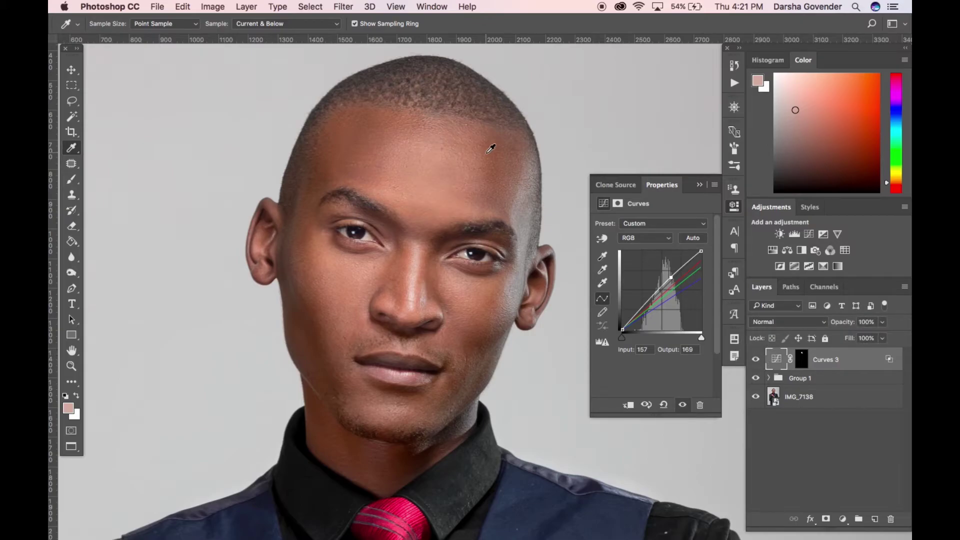
scroll(490, 146, up, 5)
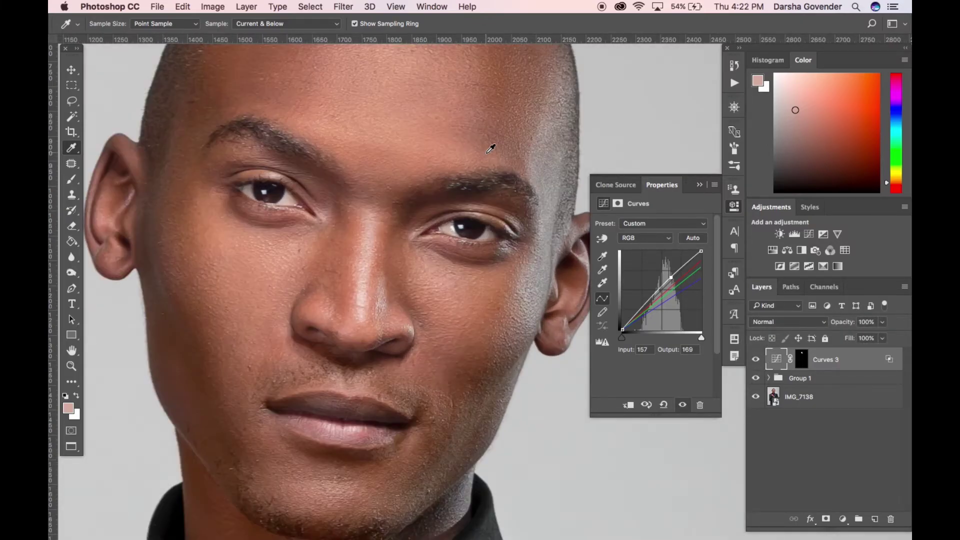
scroll(491, 148, up, 5)
scroll(491, 148, left, 4)
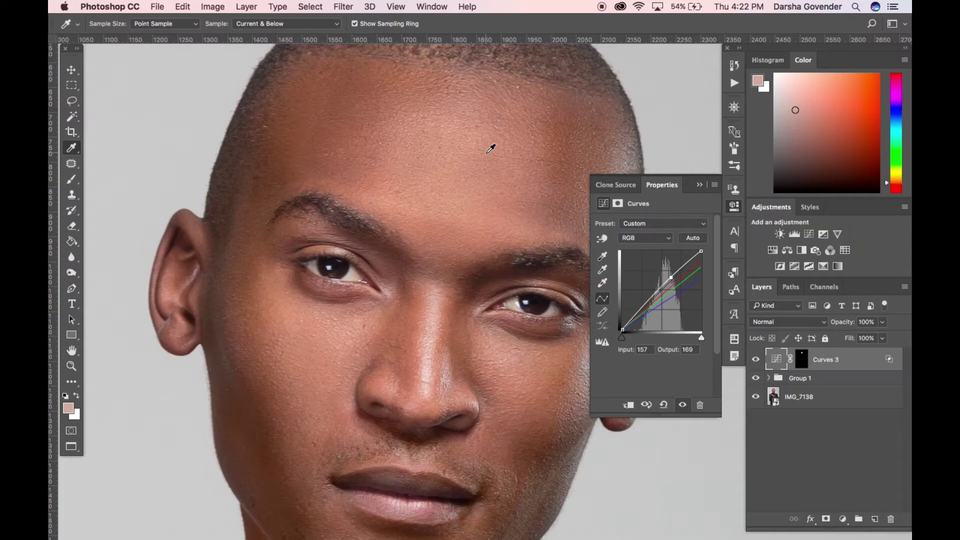
click(755, 360)
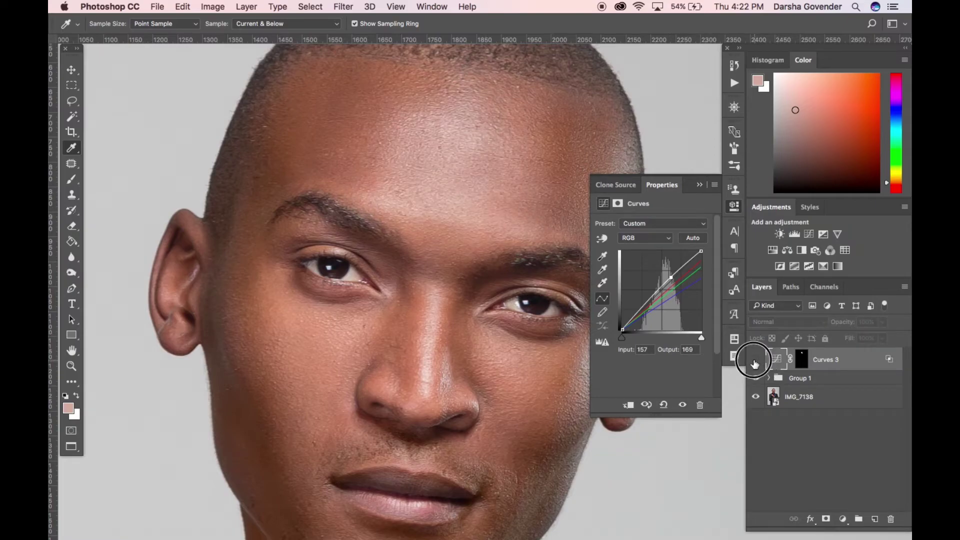
click(755, 360)
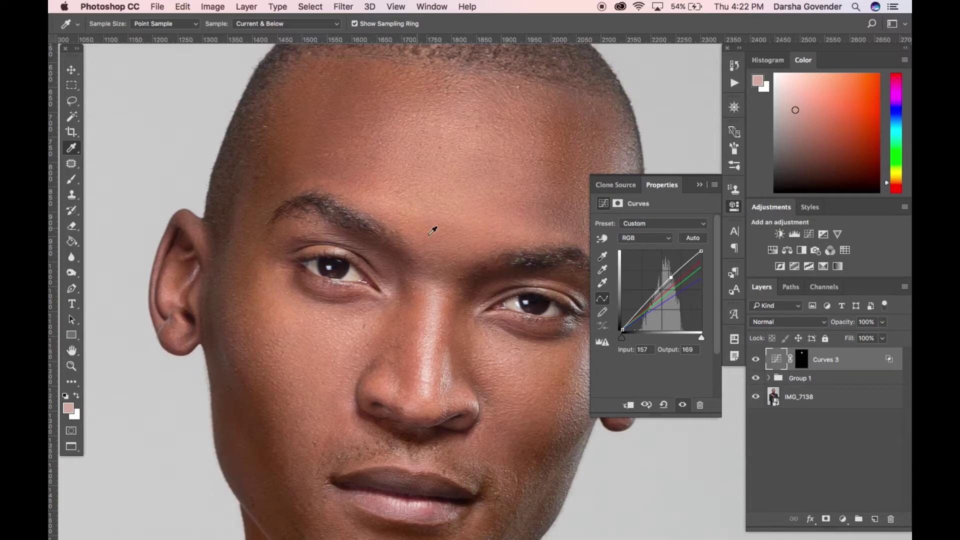
- In the Red channel of Curves 3, raise the white point to output 229
click(660, 240)
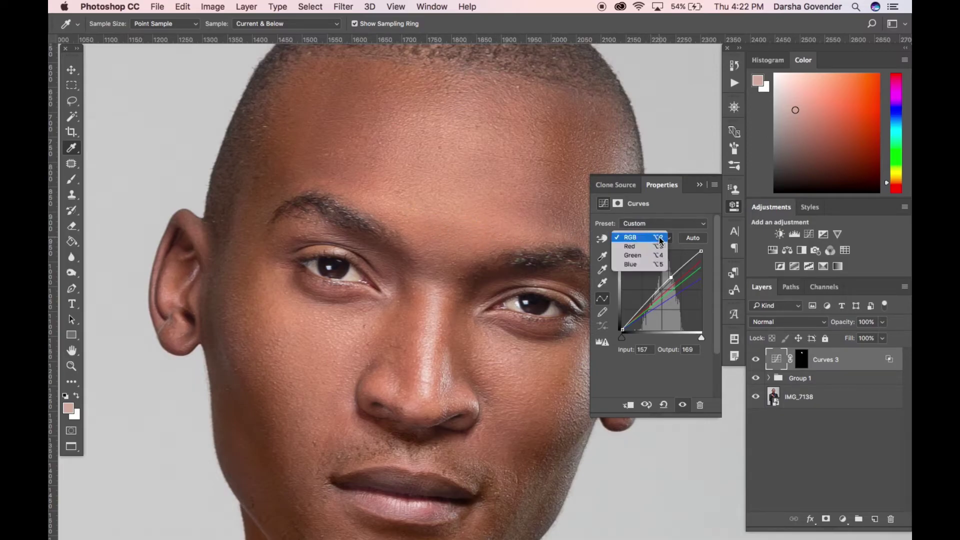
click(634, 246)
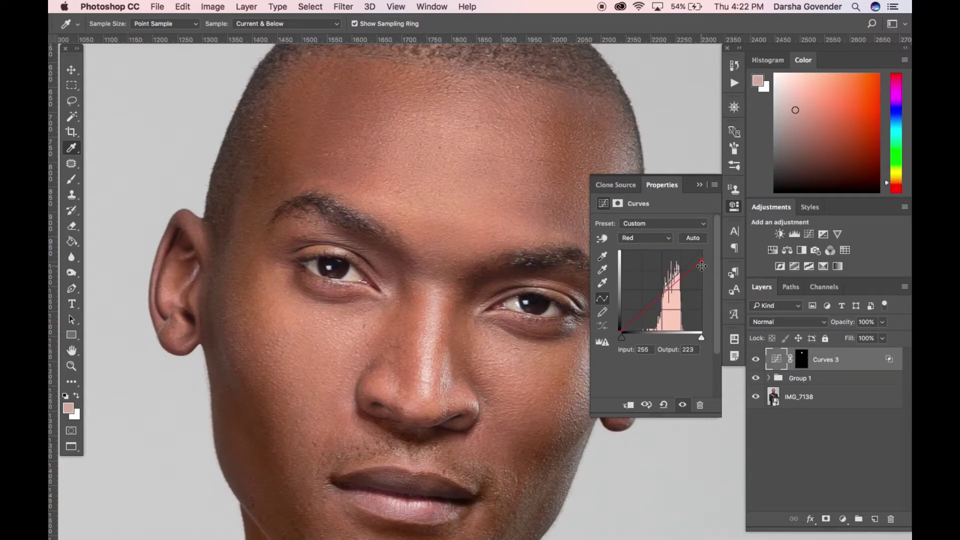
drag(703, 261, 703, 260)
key(Up)
key(Up)
key(Up)
key(Up)
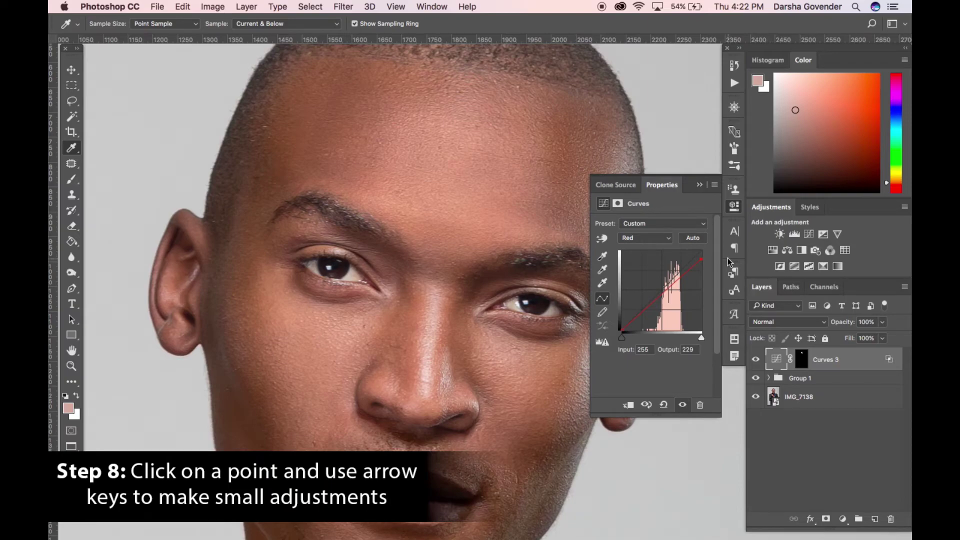
- Try lower input values for the Red curve's white point, then return it to input 255, output 229
key(Left)
key(Left)
key(Left)
key(Left)
key(Left)
key(Left)
key(Left)
key(Left)
key(Left)
key(Left)
key(Left)
key(Left)
key(Left)
key(Left)
key(Left)
key(Left)
key(Left)
key(Left)
key(Left)
key(Left)
key(Left)
key(Left)
key(Left)
key(Left)
key(Left)
key(Left)
key(Right)
key(Right)
key(Right)
key(Right)
key(Right)
key(Right)
key(Right)
key(Right)
key(Right)
key(Right)
key(Right)
key(Right)
key(Right)
key(Right)
key(Right)
key(Right)
key(Right)
key(Right)
key(Right)
key(Right)
key(Right)
key(Right)
key(Right)
key(Right)
key(Right)
key(Right)
key(Up)
key(Up)
key(Up)
key(Up)
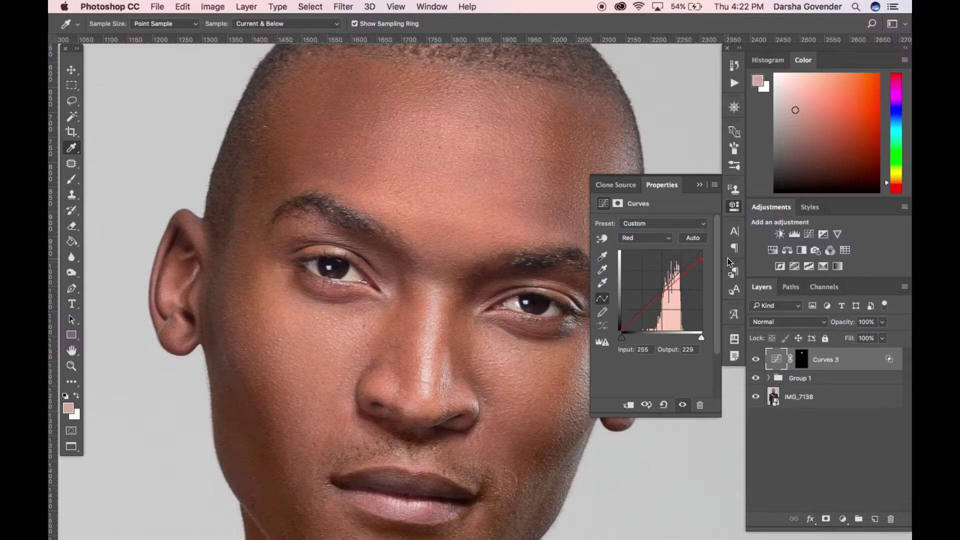
- Lower the Red curve's white point to output 225 to reduce the red in the forehead
key(Down)
key(Down)
key(Down)
key(Down)
key(Down)
key(Down)
key(Down)
key(Down)
key(Down)
key(Down)
key(Up)
key(Up)
key(Up)
key(Up)
- In the Blue channel of Curves 3, move the white point to input 247, output 164
click(655, 239)
click(649, 248)
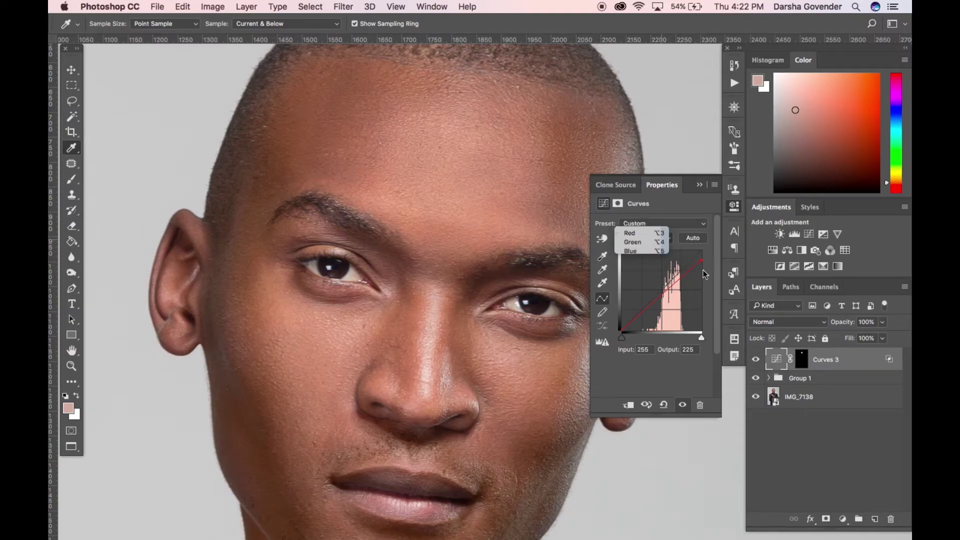
click(668, 238)
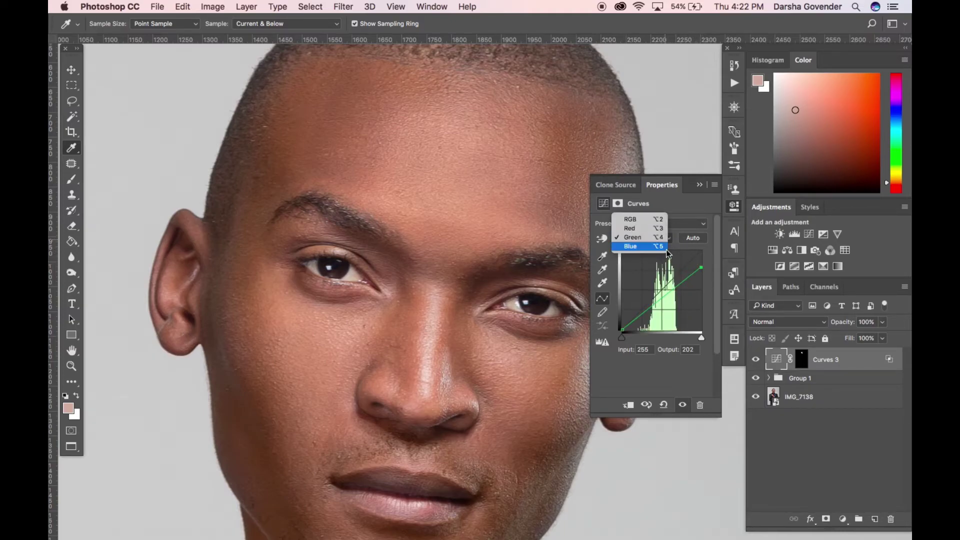
click(659, 248)
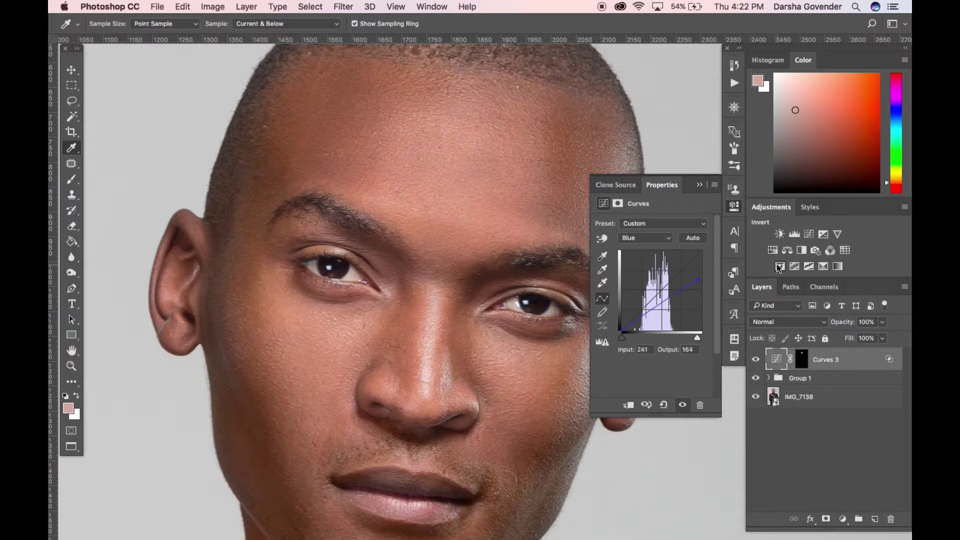
key(Right)
key(Right)
key(Down)
key(Down)
key(Down)
key(Down)
key(Up)
key(Up)
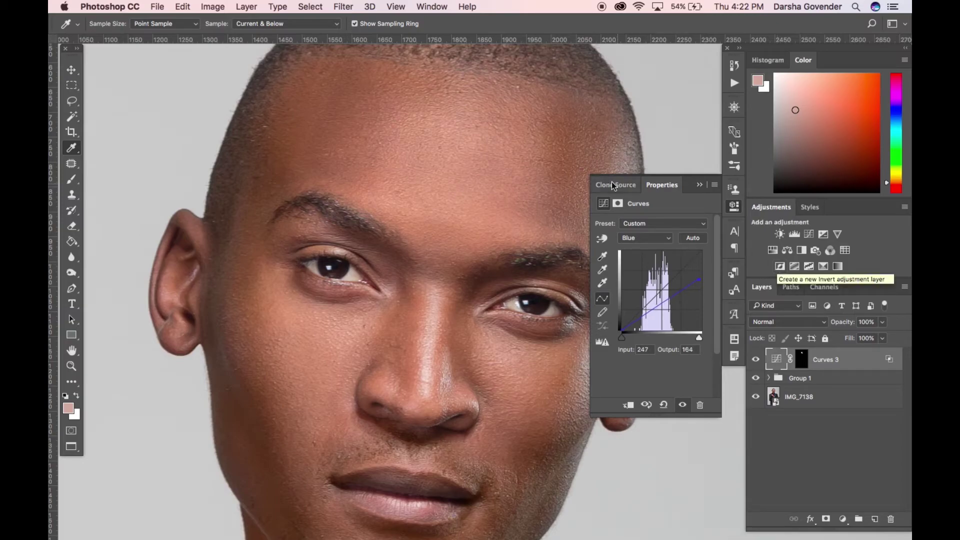
- Shift the Blue curve's white point further toward the maximum input while viewing the whole face
scroll(461, 239, down, 2)
scroll(461, 239, down, 3)
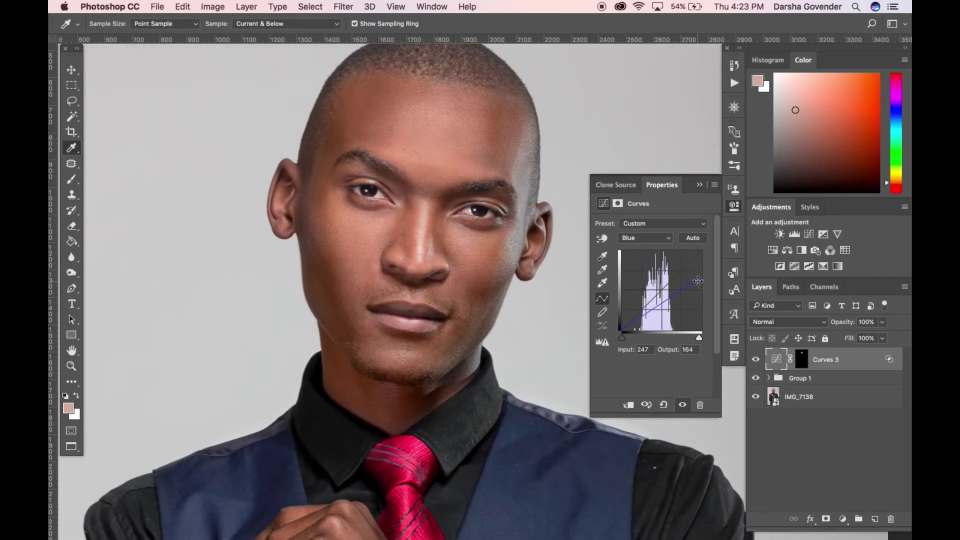
drag(700, 279, 705, 280)
- Add a Vibrance adjustment clipped to Curves 3 and set its vibrance to -10
click(840, 235)
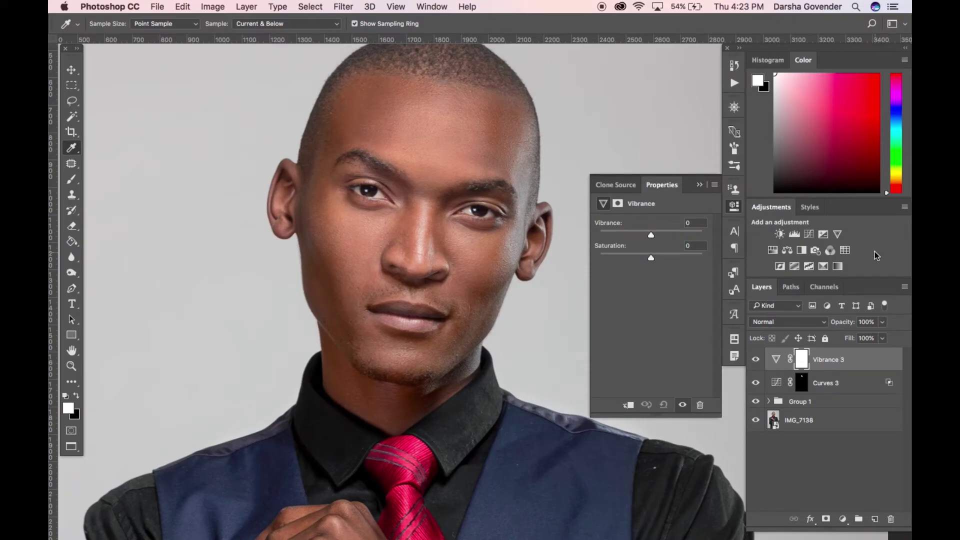
key(super+alt+g)
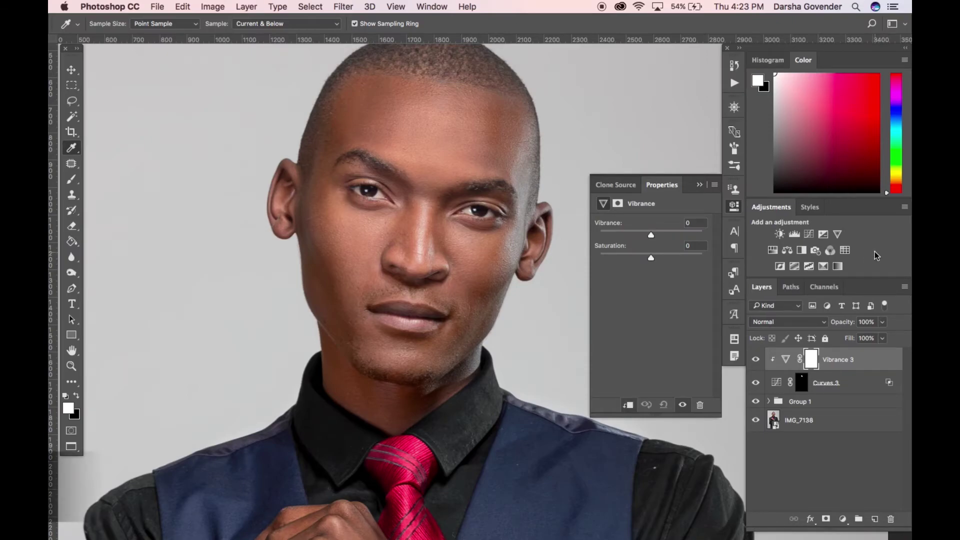
drag(650, 236, 646, 239)
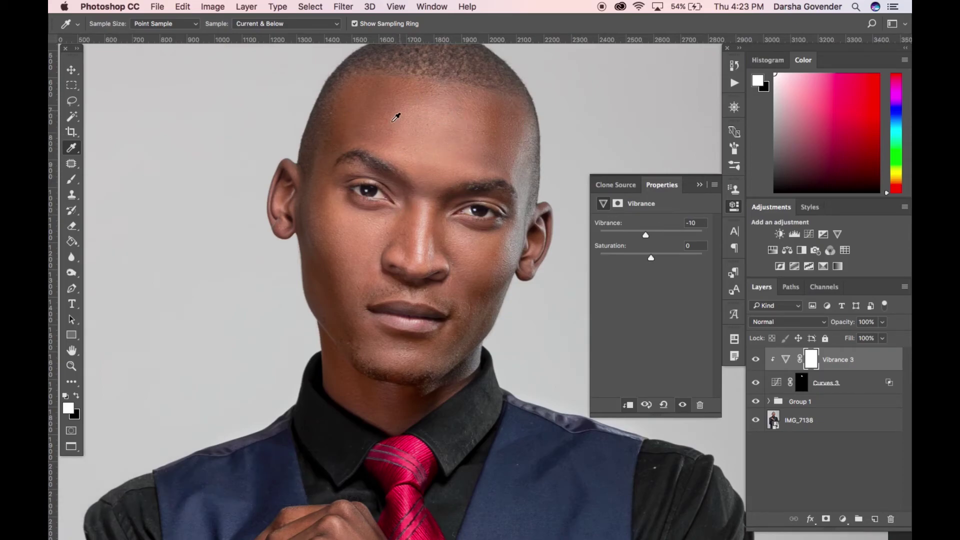
- Compare the forehead with the Curves 3 layer hidden and shown
click(756, 384)
click(756, 384)
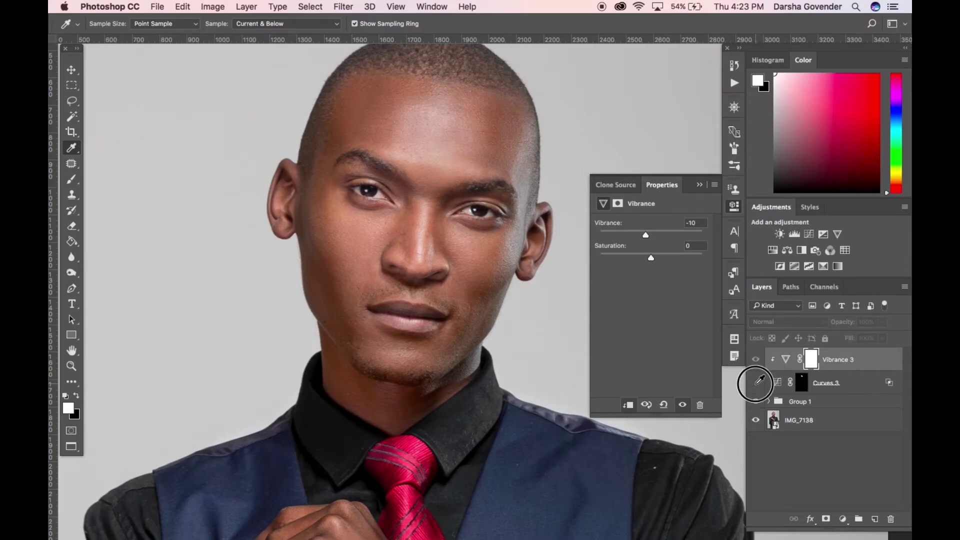
click(756, 384)
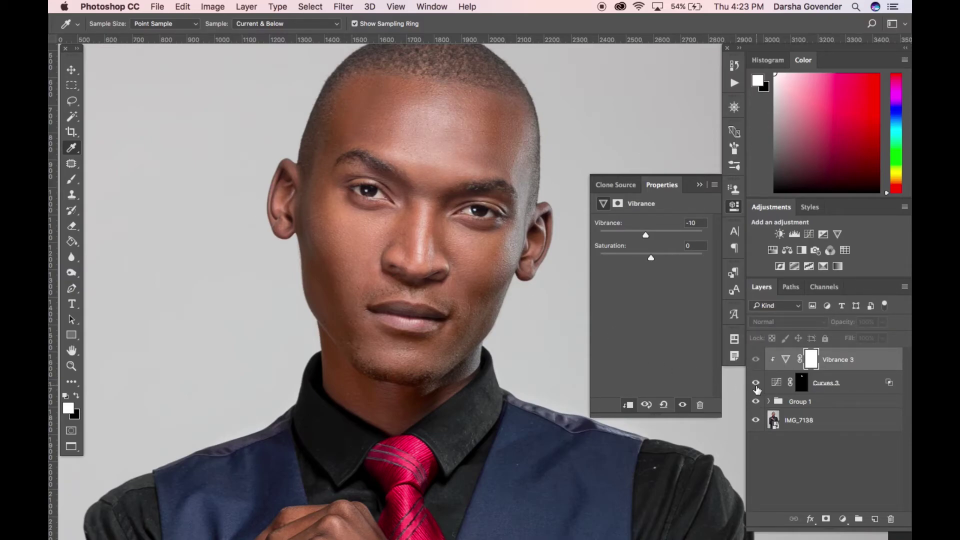
click(756, 384)
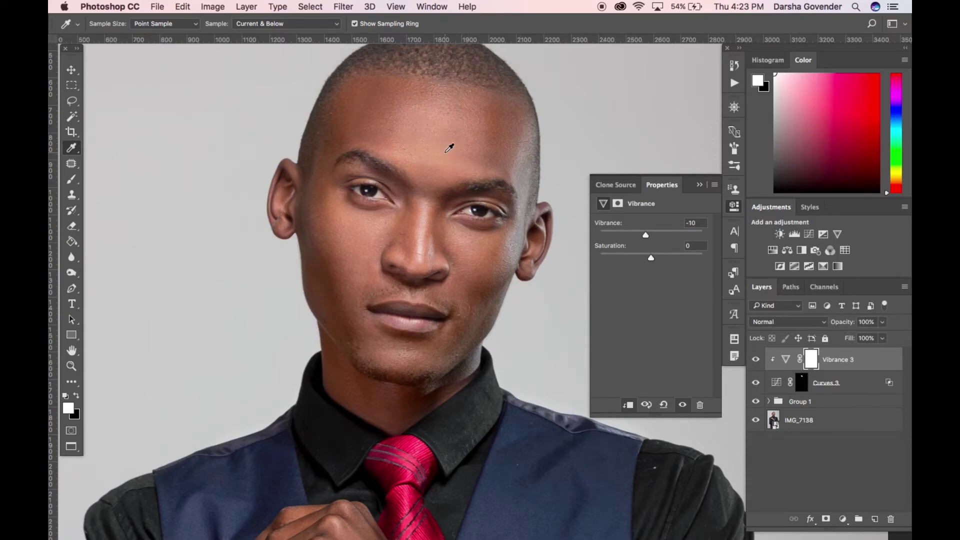
- In the Green channel of Curves 3, set the white point to input 255, output 206
scroll(449, 148, up, 3)
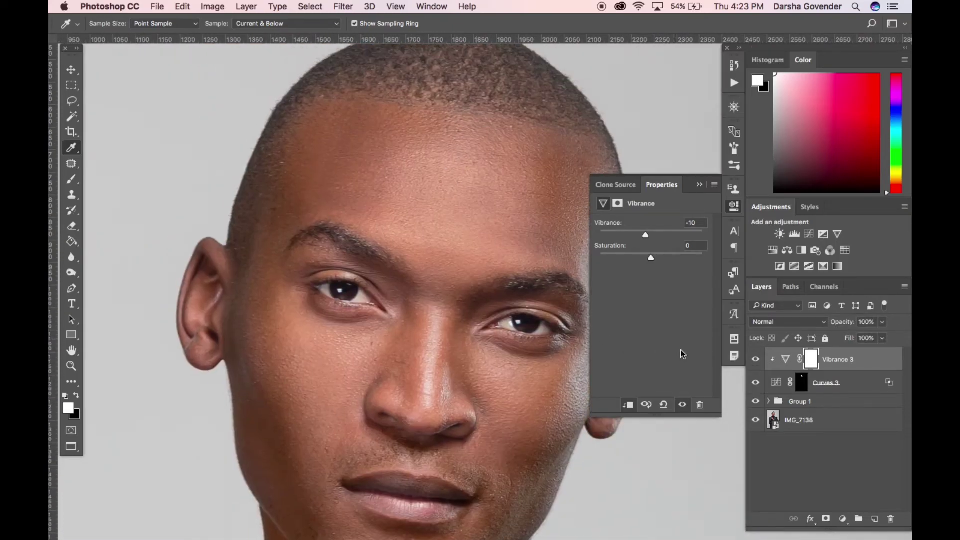
click(781, 383)
click(645, 238)
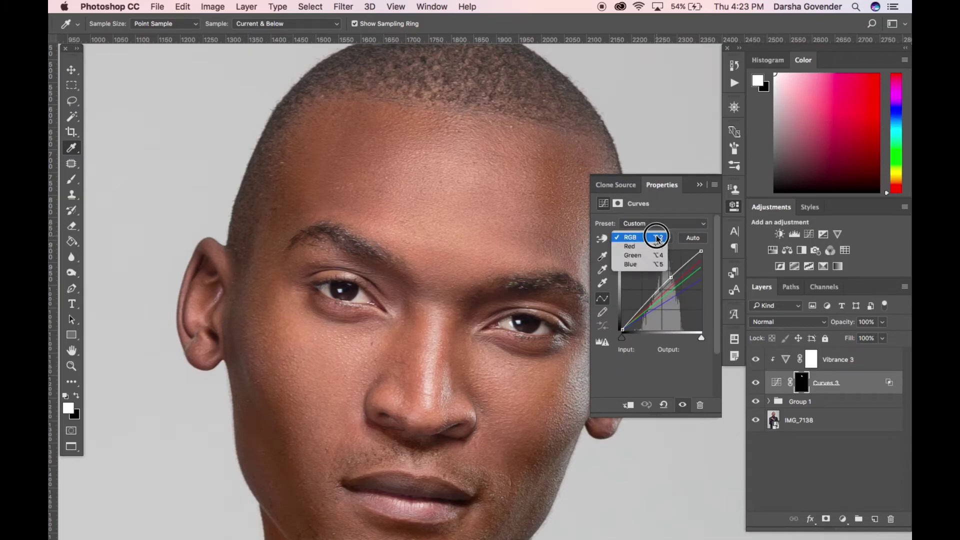
drag(703, 268, 702, 267)
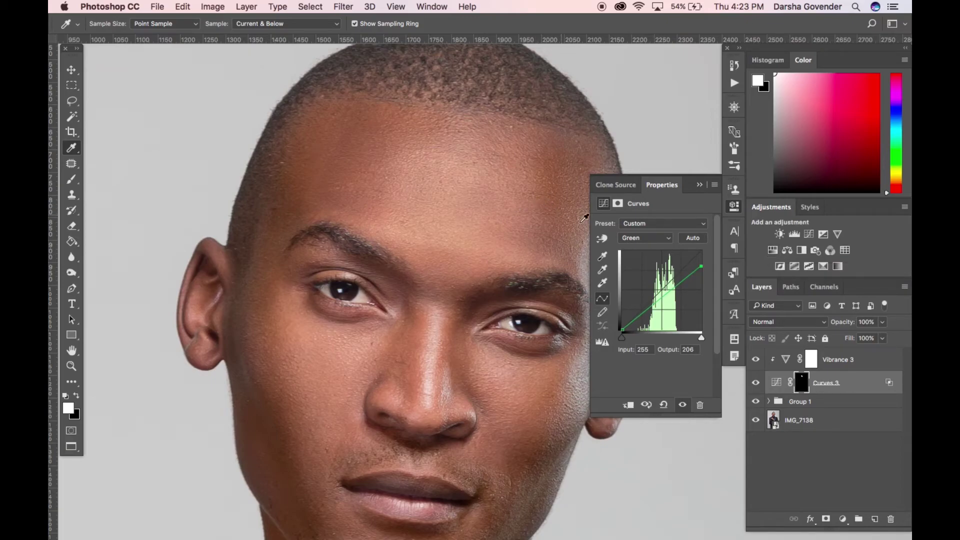
- Set the Blue curve's white point to input 255, output 168, and move the RGB curve's middle point to input 157, output 163
click(645, 238)
click(634, 250)
key(Down)
key(Down)
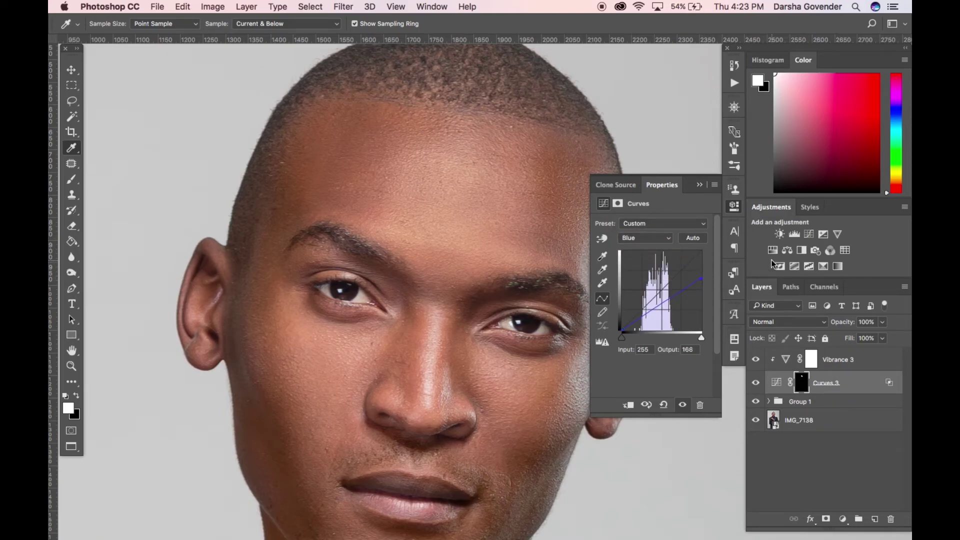
click(631, 239)
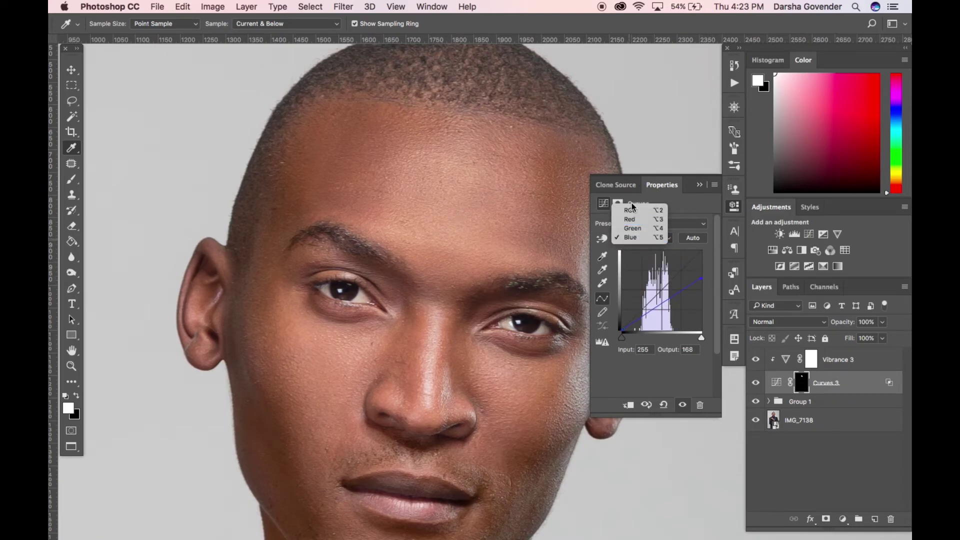
click(651, 210)
drag(669, 282, 671, 283)
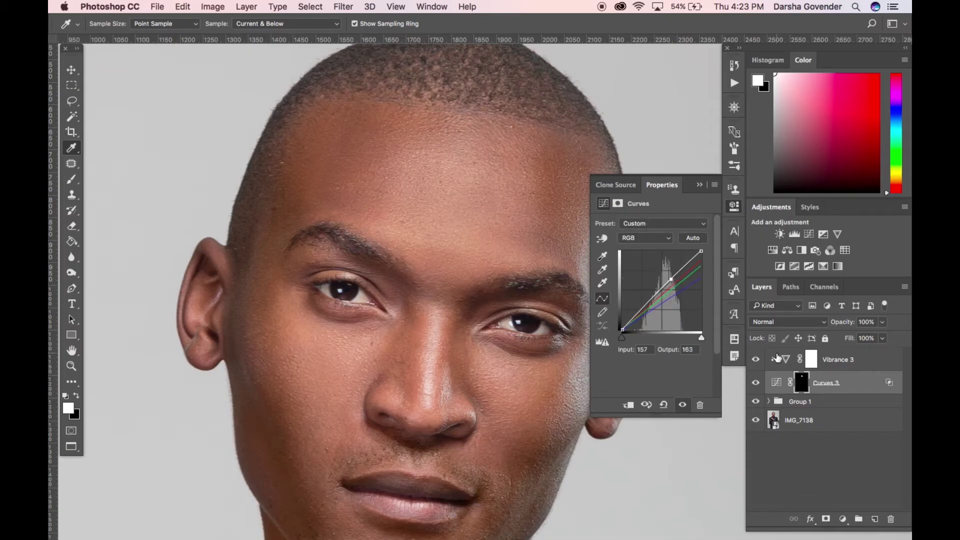
- Examine the portrait at several zoom levels and compare the forehead with Curves 3 hidden and shown
click(758, 363)
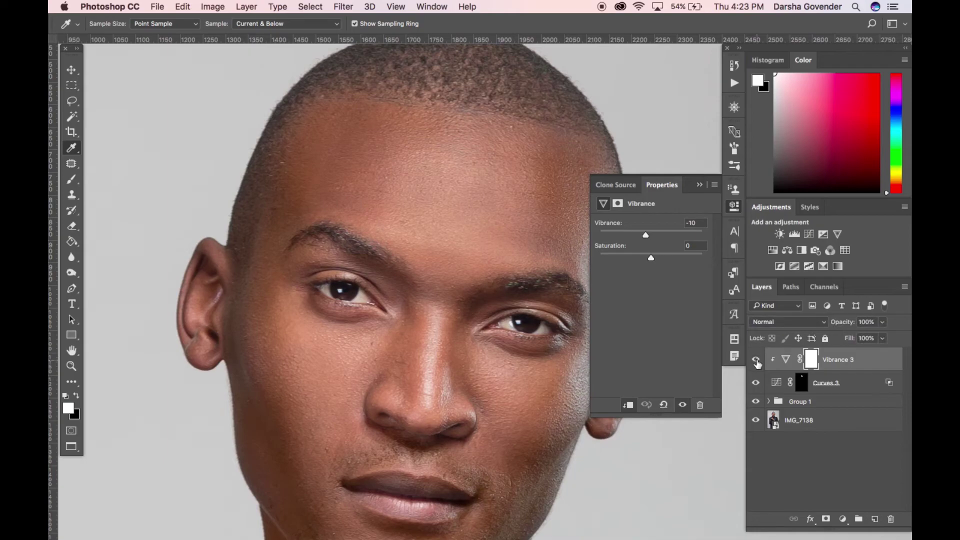
scroll(449, 313, down, 5)
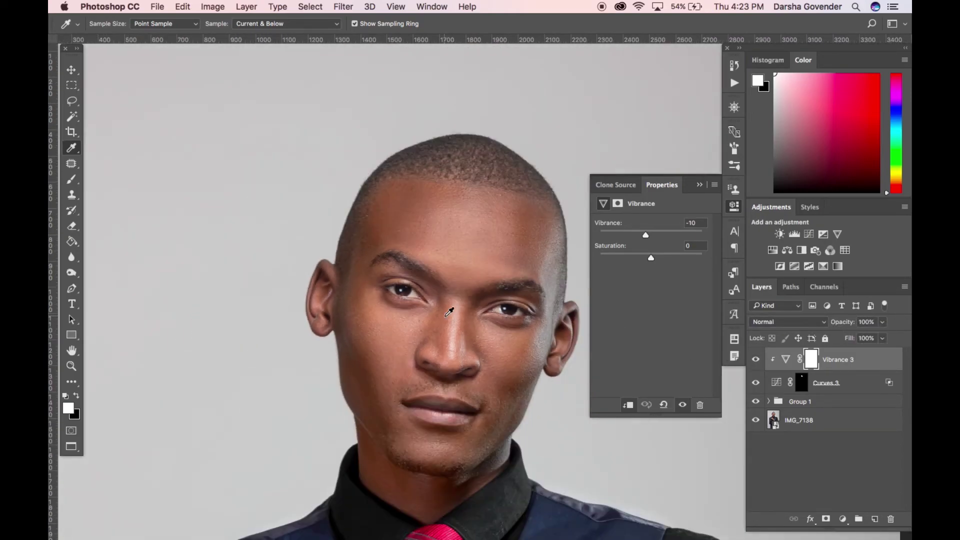
scroll(449, 312, down, 12)
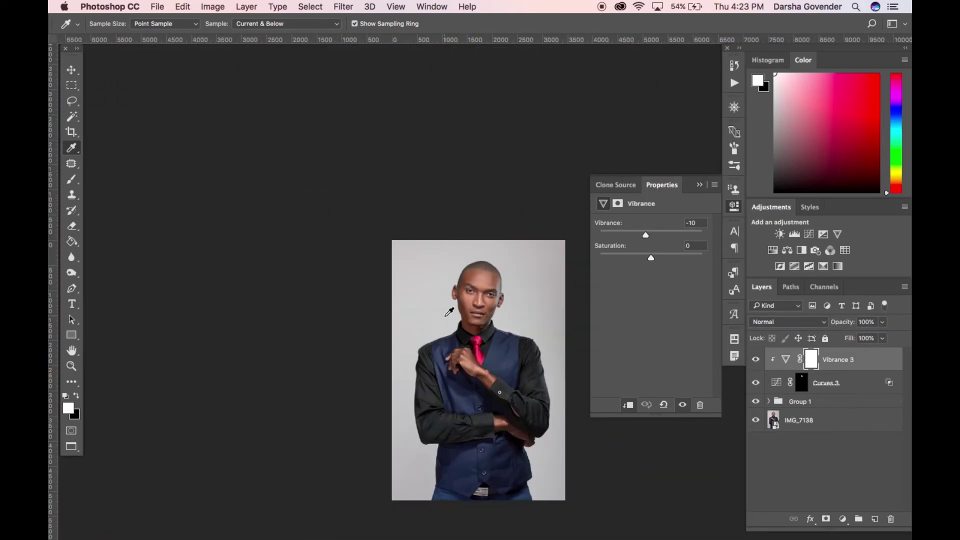
scroll(449, 313, up, 7)
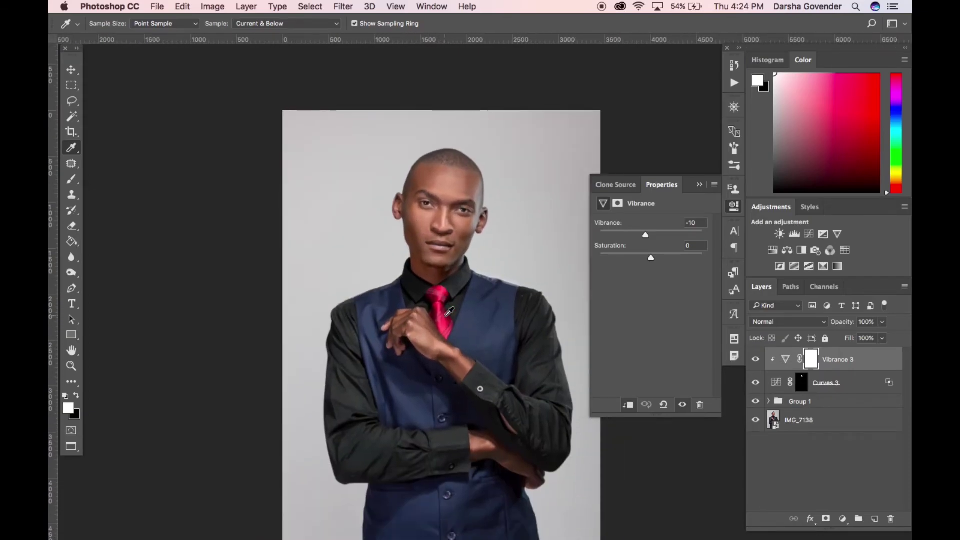
right_click(446, 319)
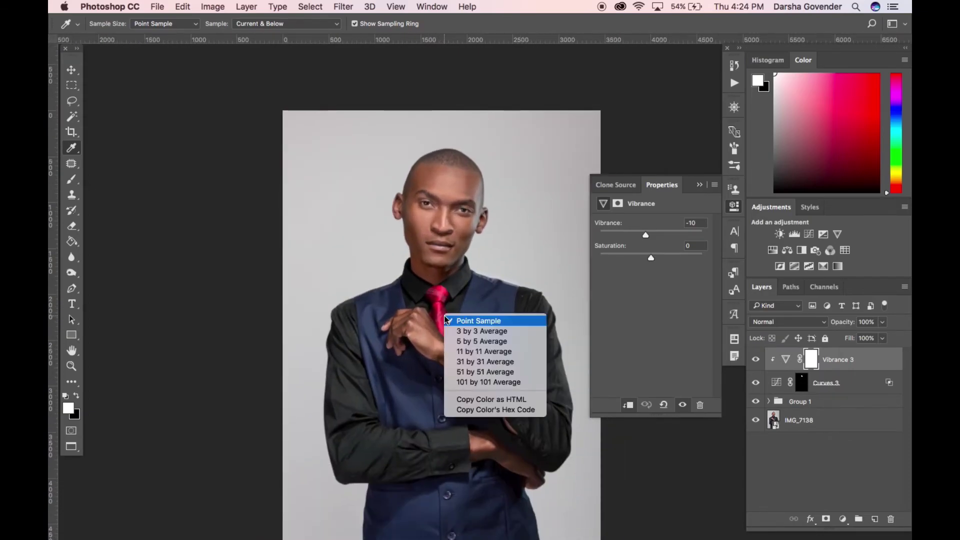
click(559, 29)
scroll(466, 194, up, 4)
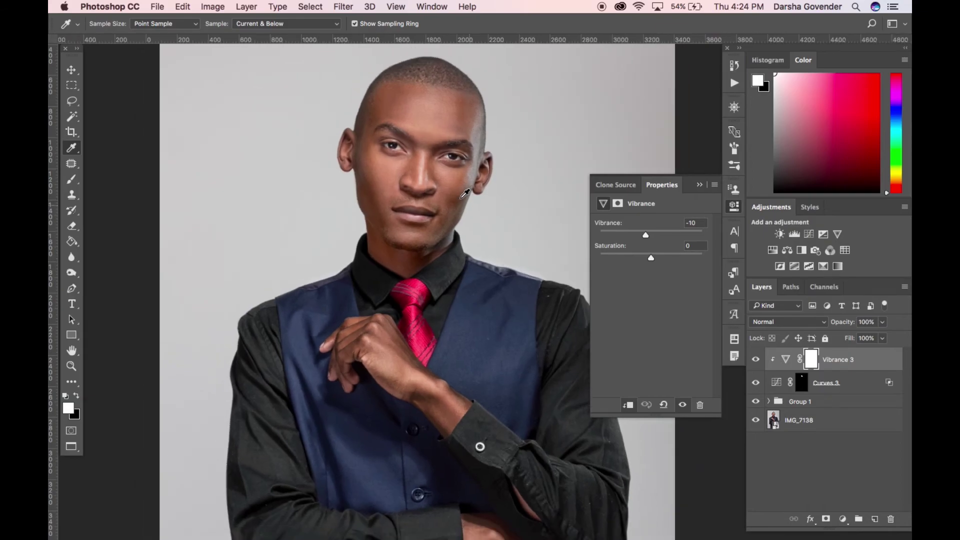
scroll(466, 194, up, 3)
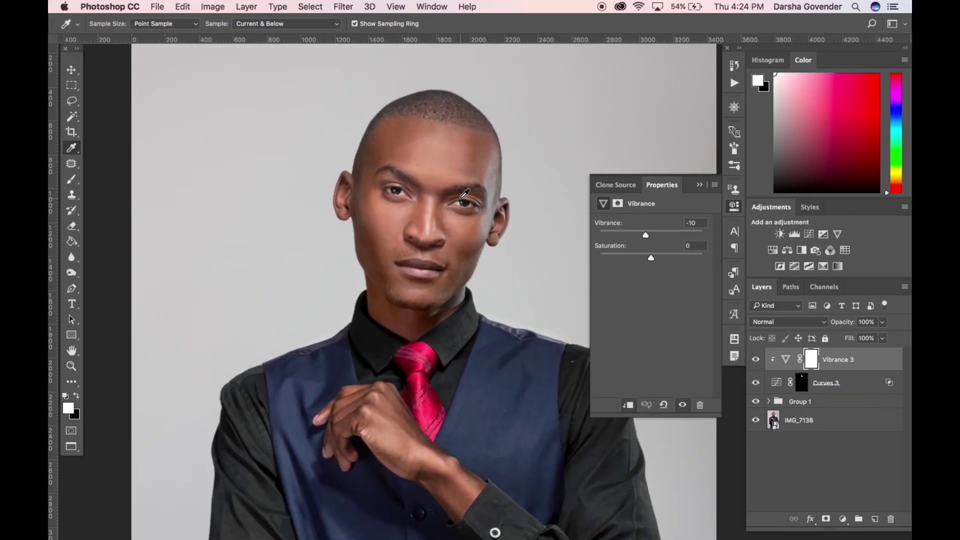
click(756, 383)
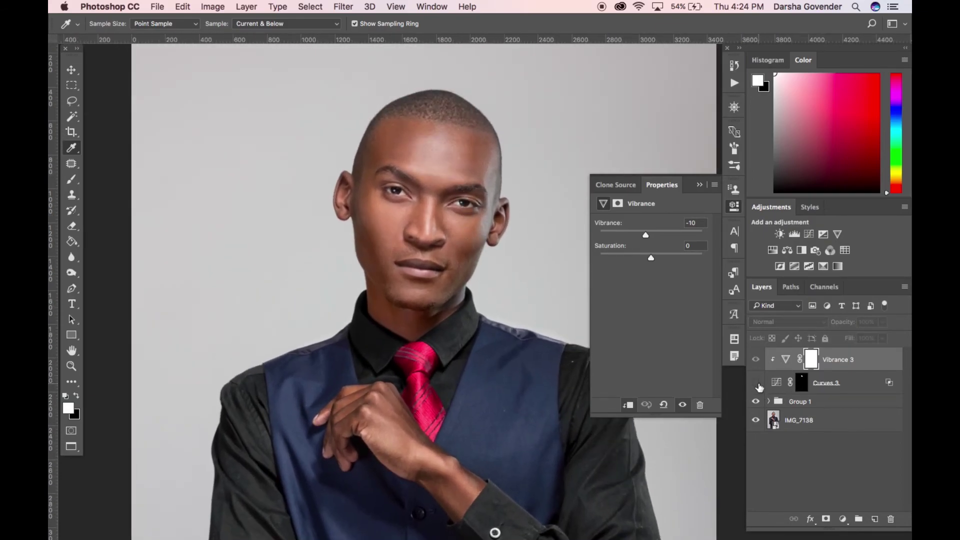
click(756, 383)
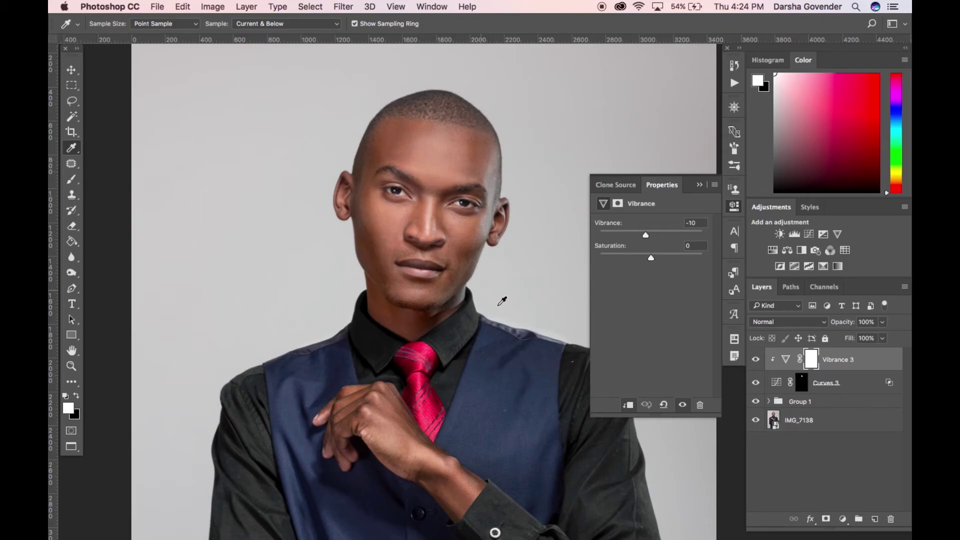
click(755, 383)
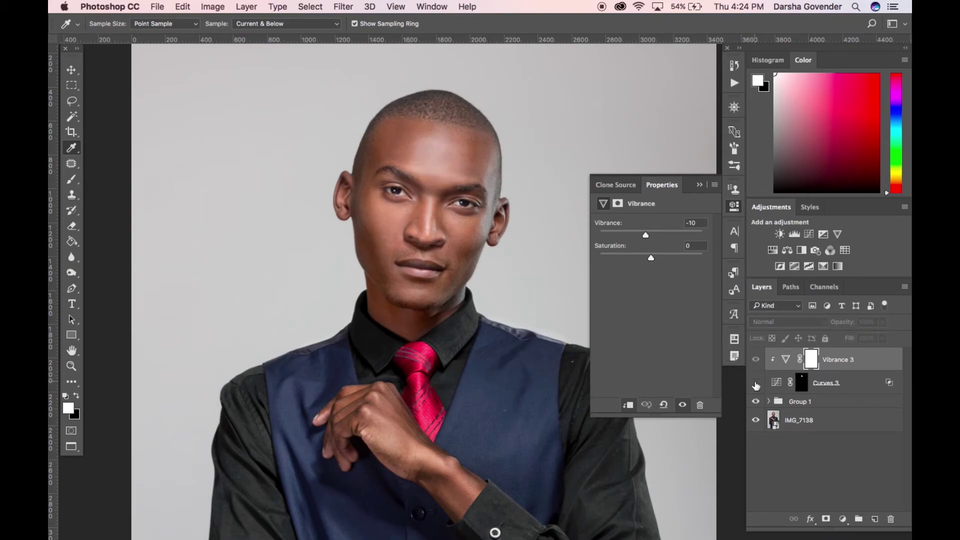
click(756, 384)
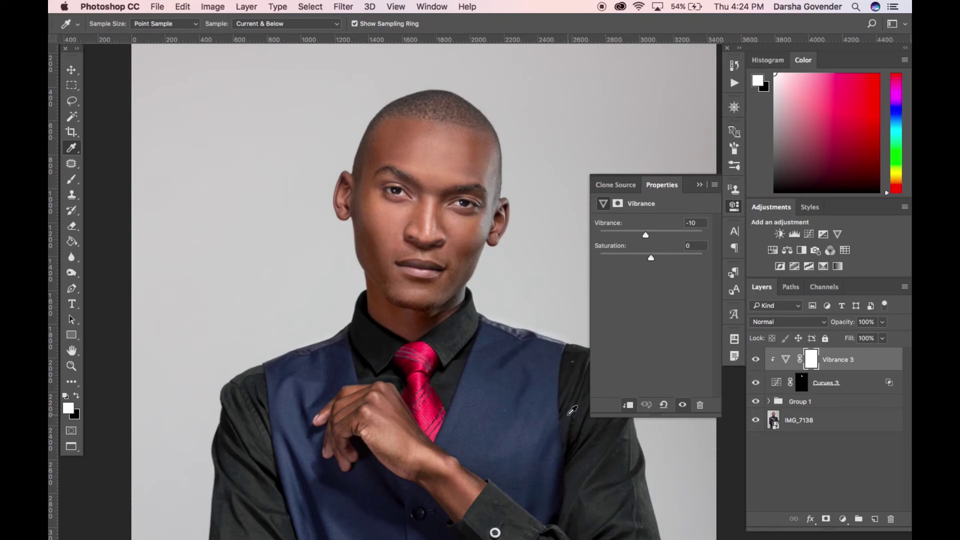
- In the Blue channel of Curves 3, lower the white point to output 166 at input 255
click(777, 385)
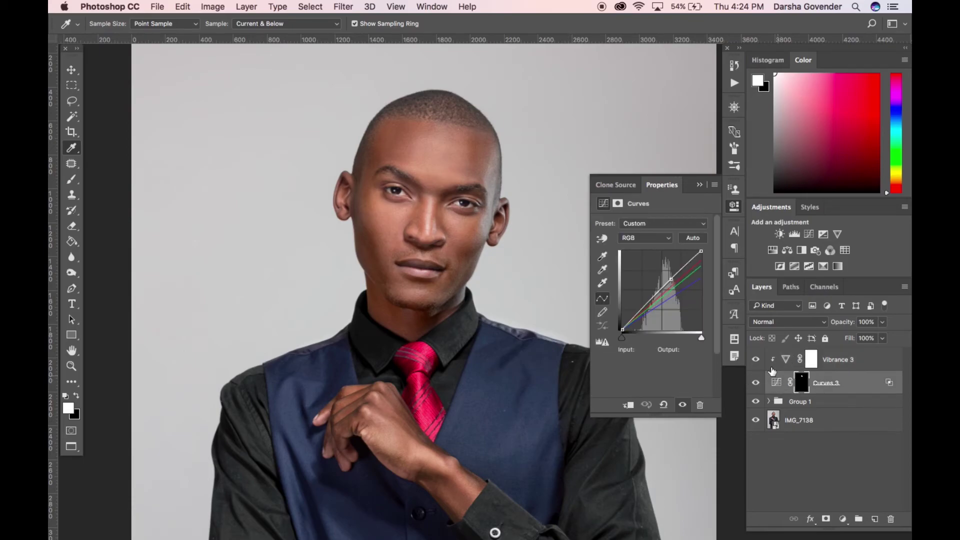
click(649, 240)
click(642, 265)
click(703, 279)
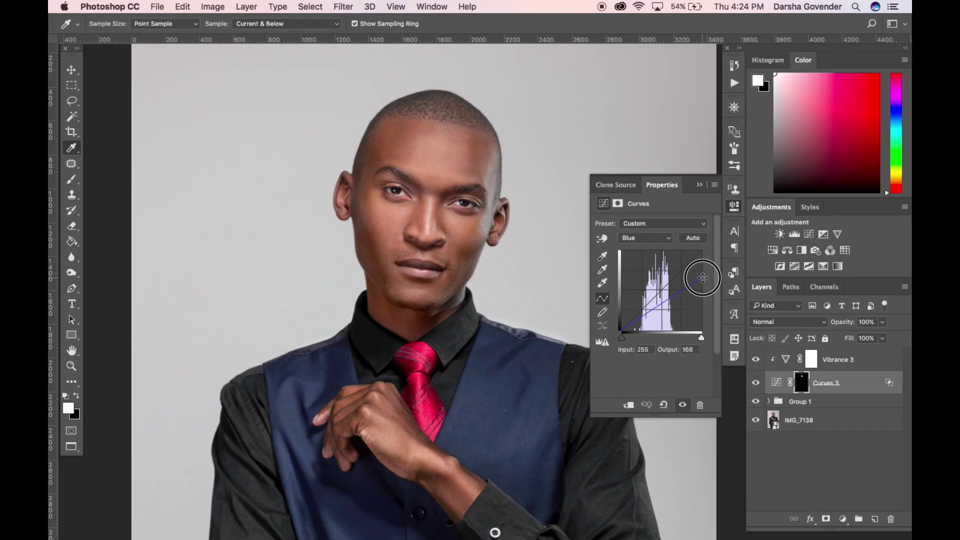
drag(703, 279, 705, 279)
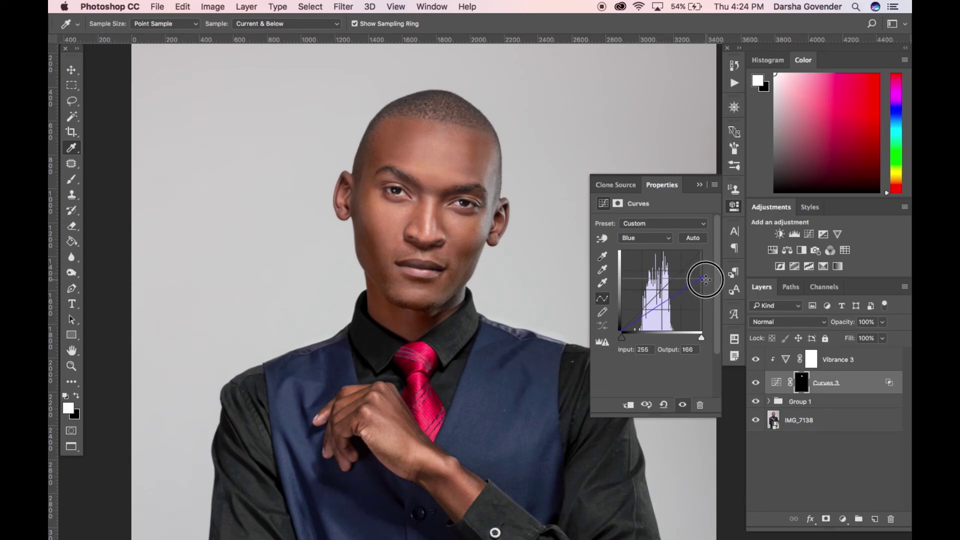
- Set the vibrance of the Vibrance 3 layer to -12 and compare the portrait with Curves 3 hidden and shown
click(787, 361)
drag(651, 235, 646, 237)
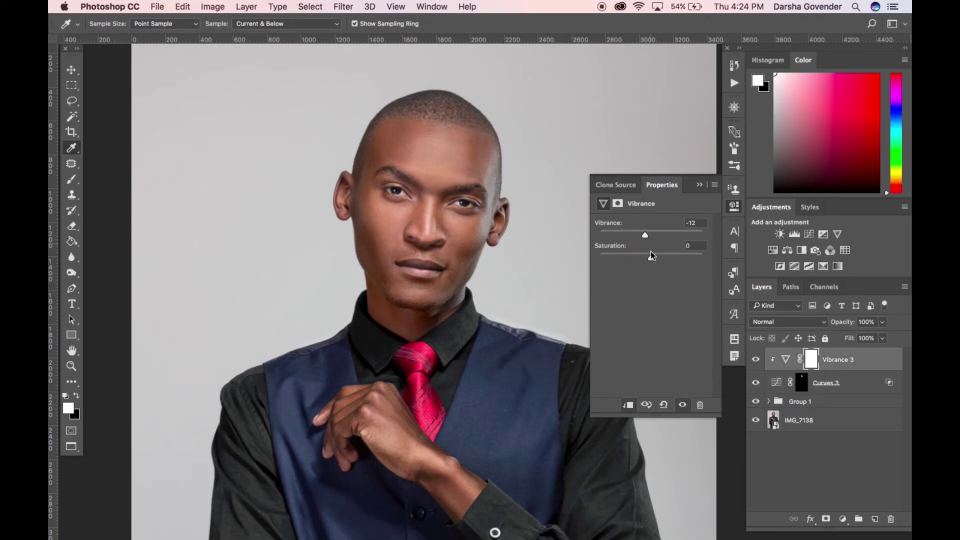
click(755, 383)
click(756, 384)
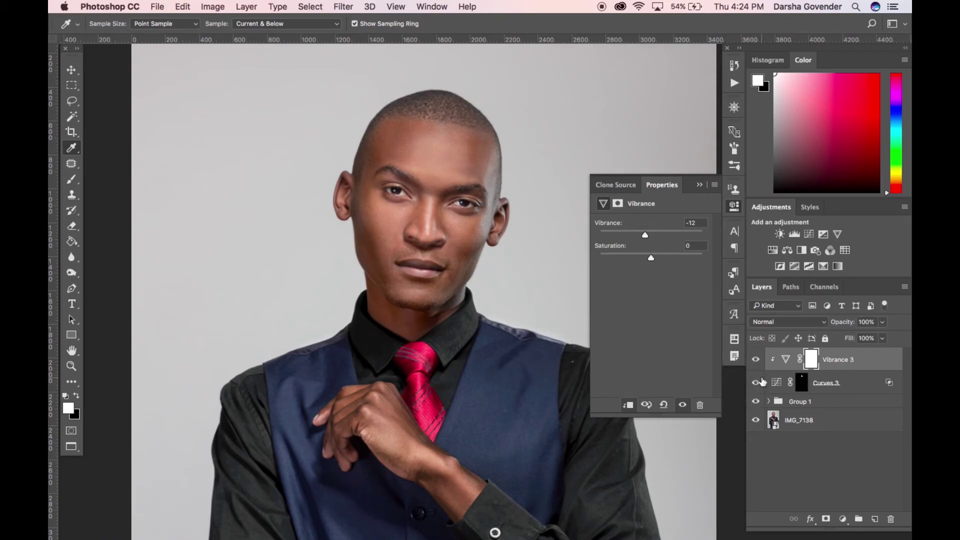